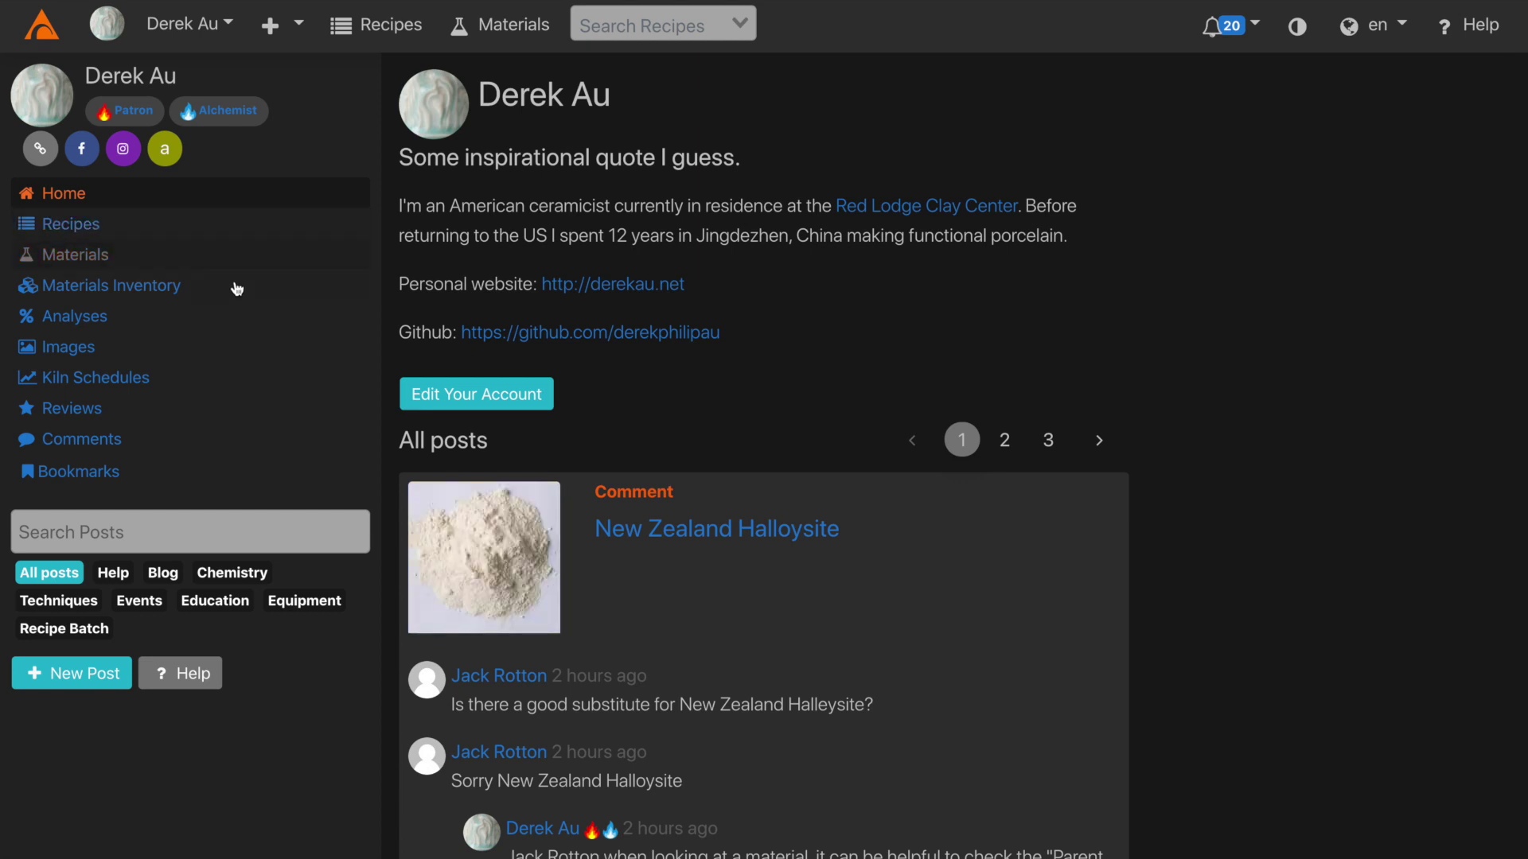
# Filter the analyses list to show only the Glaze type
pyautogui.click(212, 323)
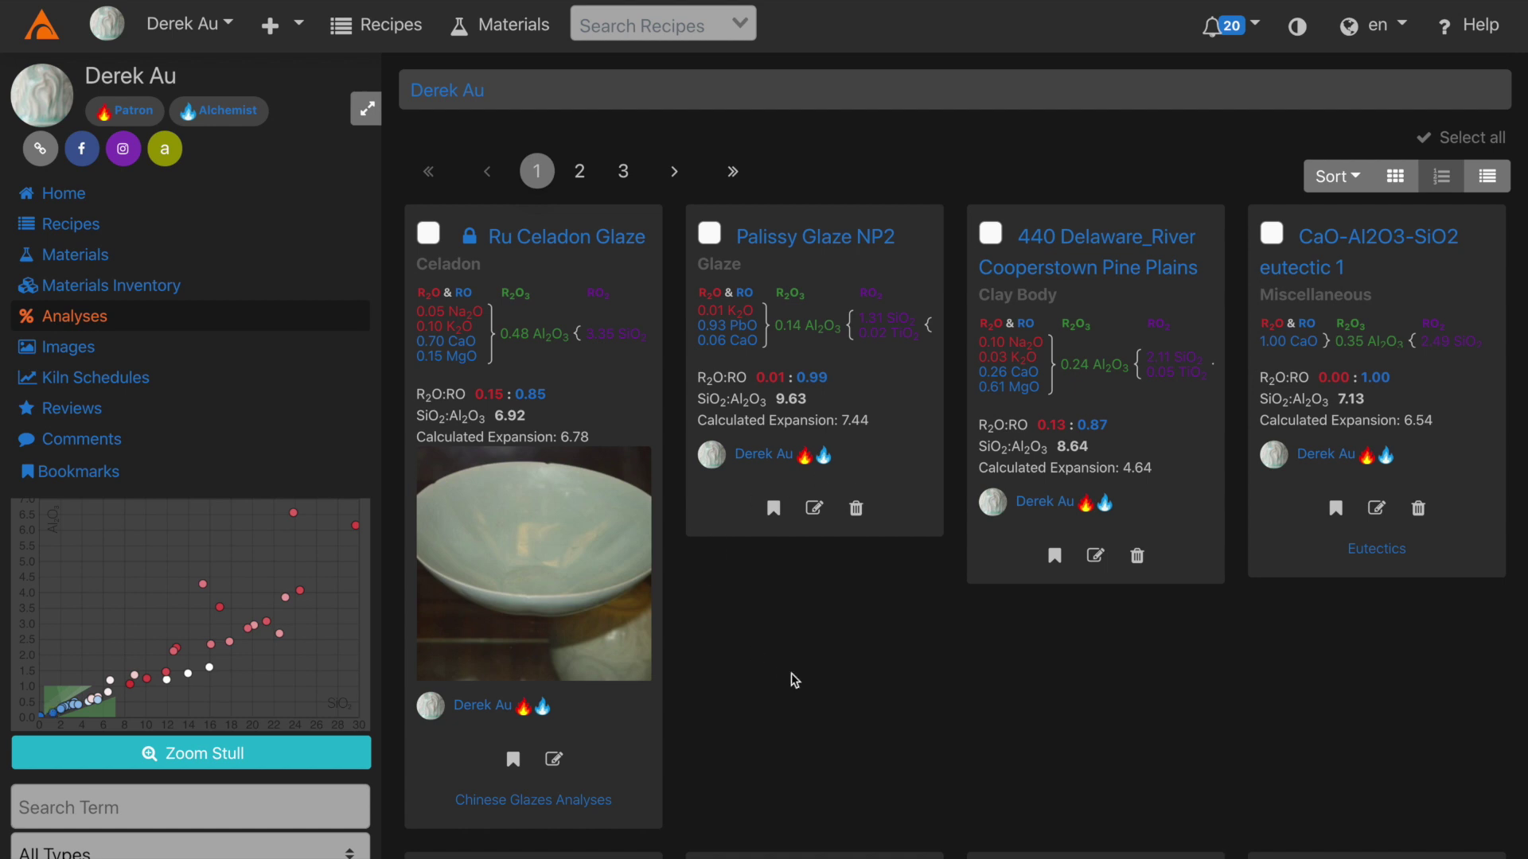
pyautogui.scroll(-1, 311, 644)
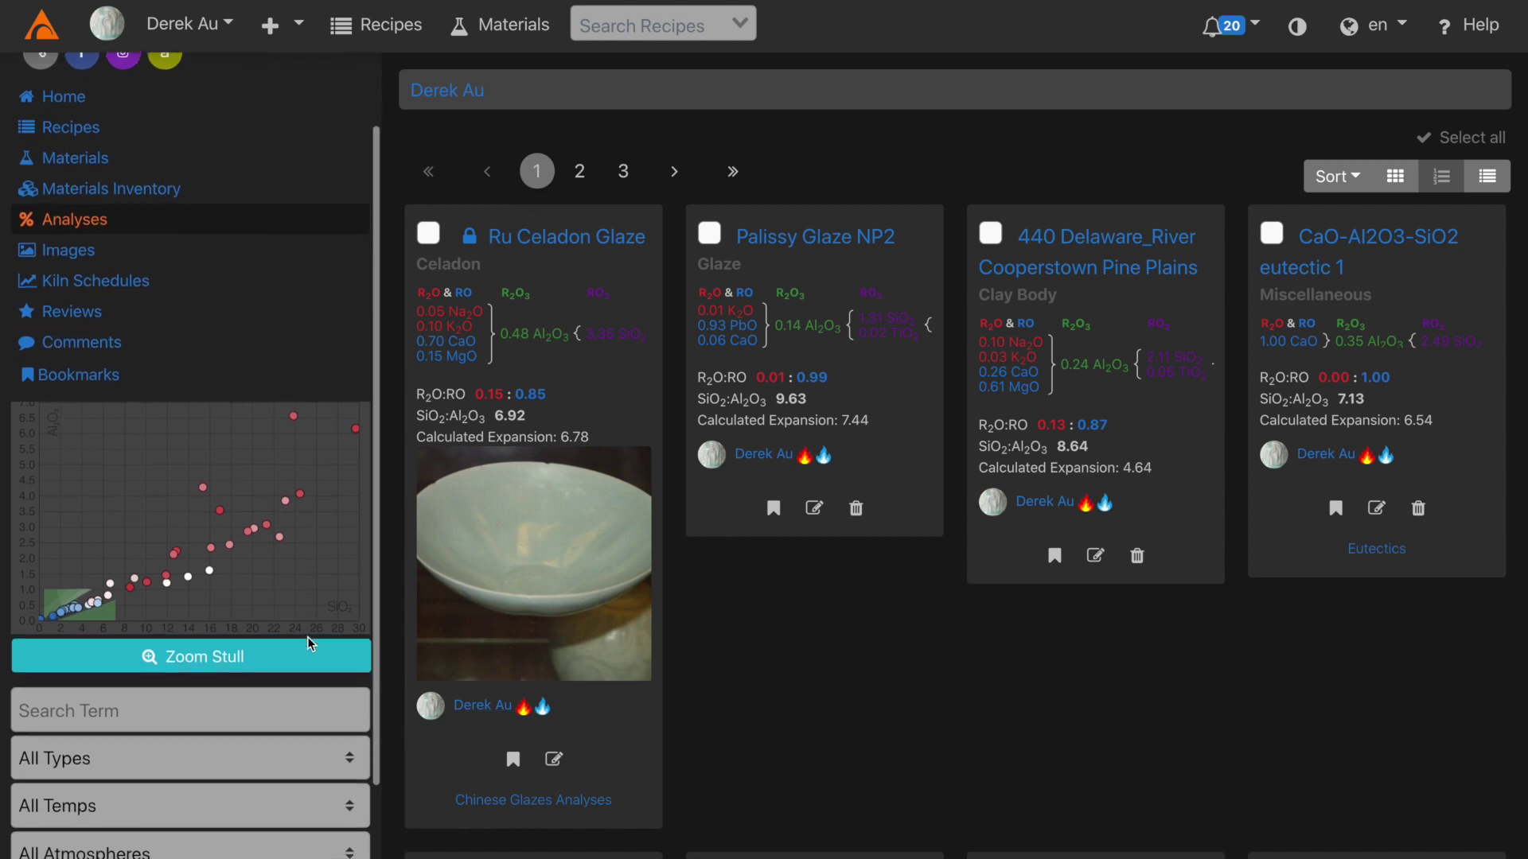
pyautogui.scroll(-1, 311, 645)
pyautogui.click(256, 664)
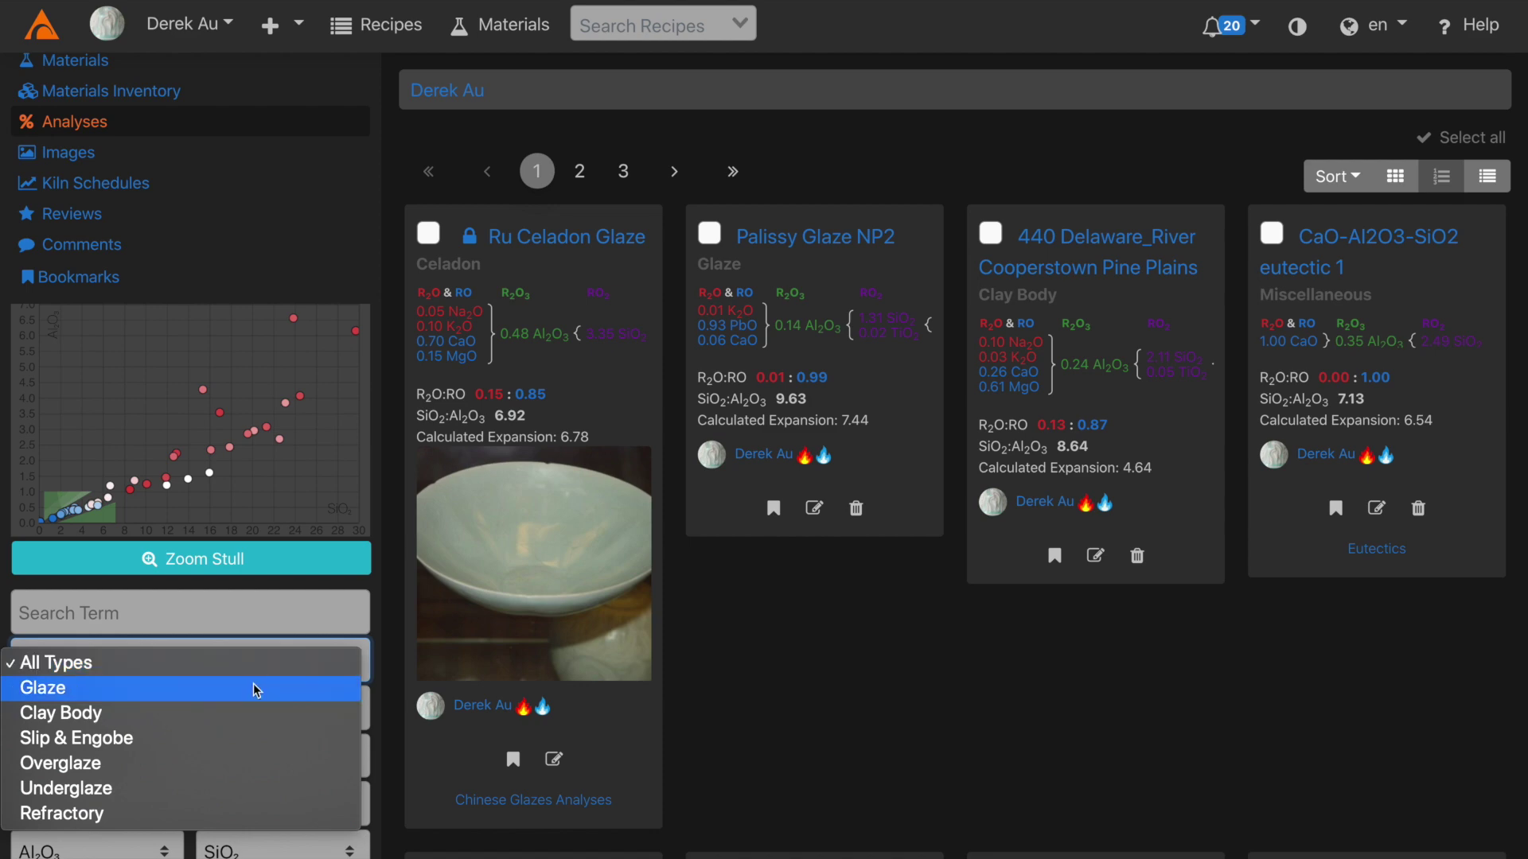
pyautogui.click(257, 689)
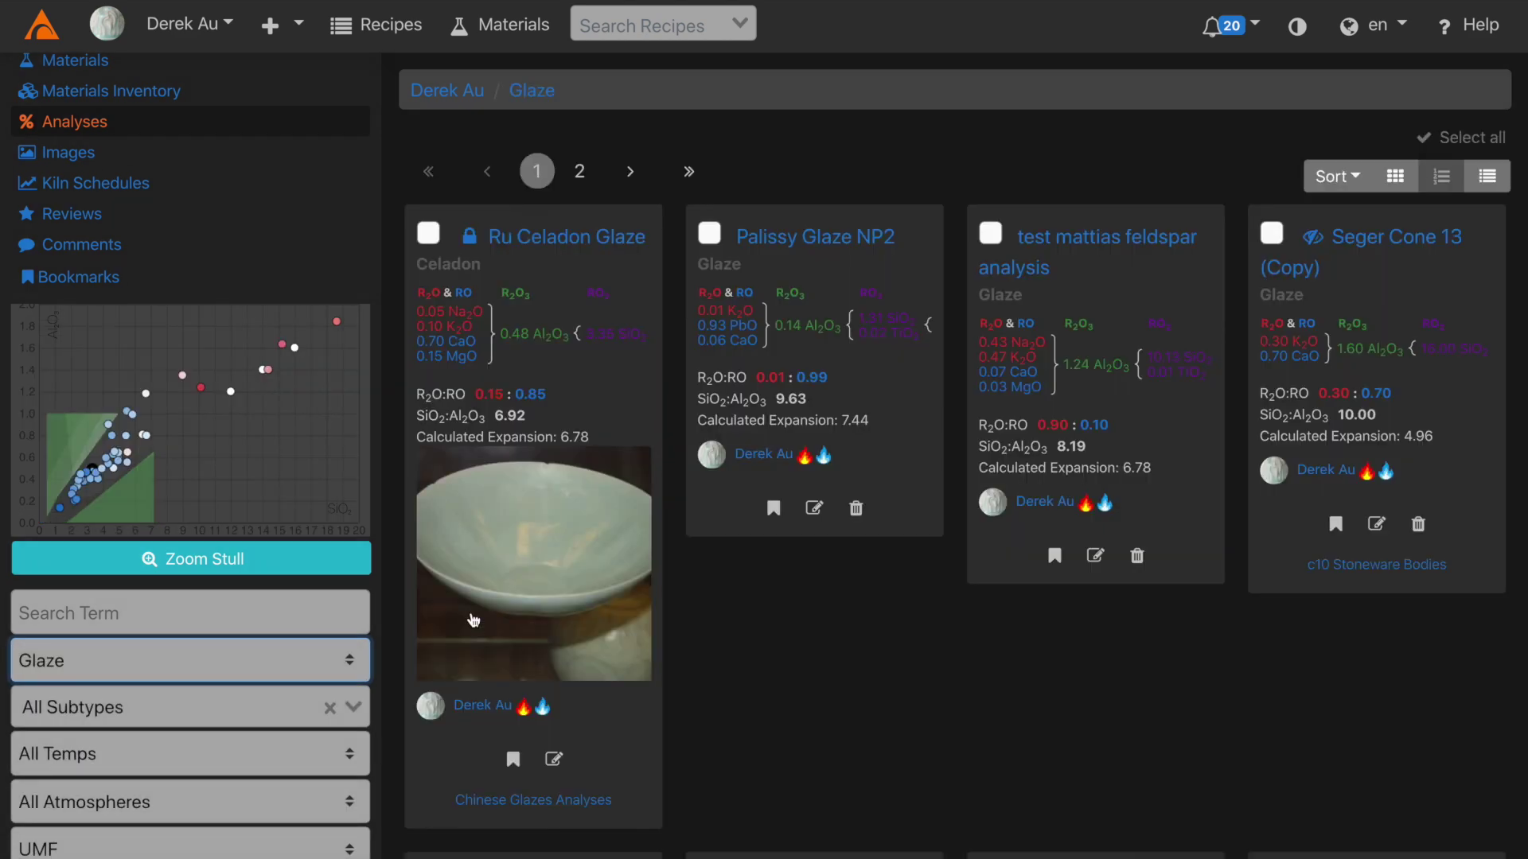
# Browse the glaze cards and open the Ru Celadon Glaze analysis
pyautogui.scroll(-7, 472, 619)
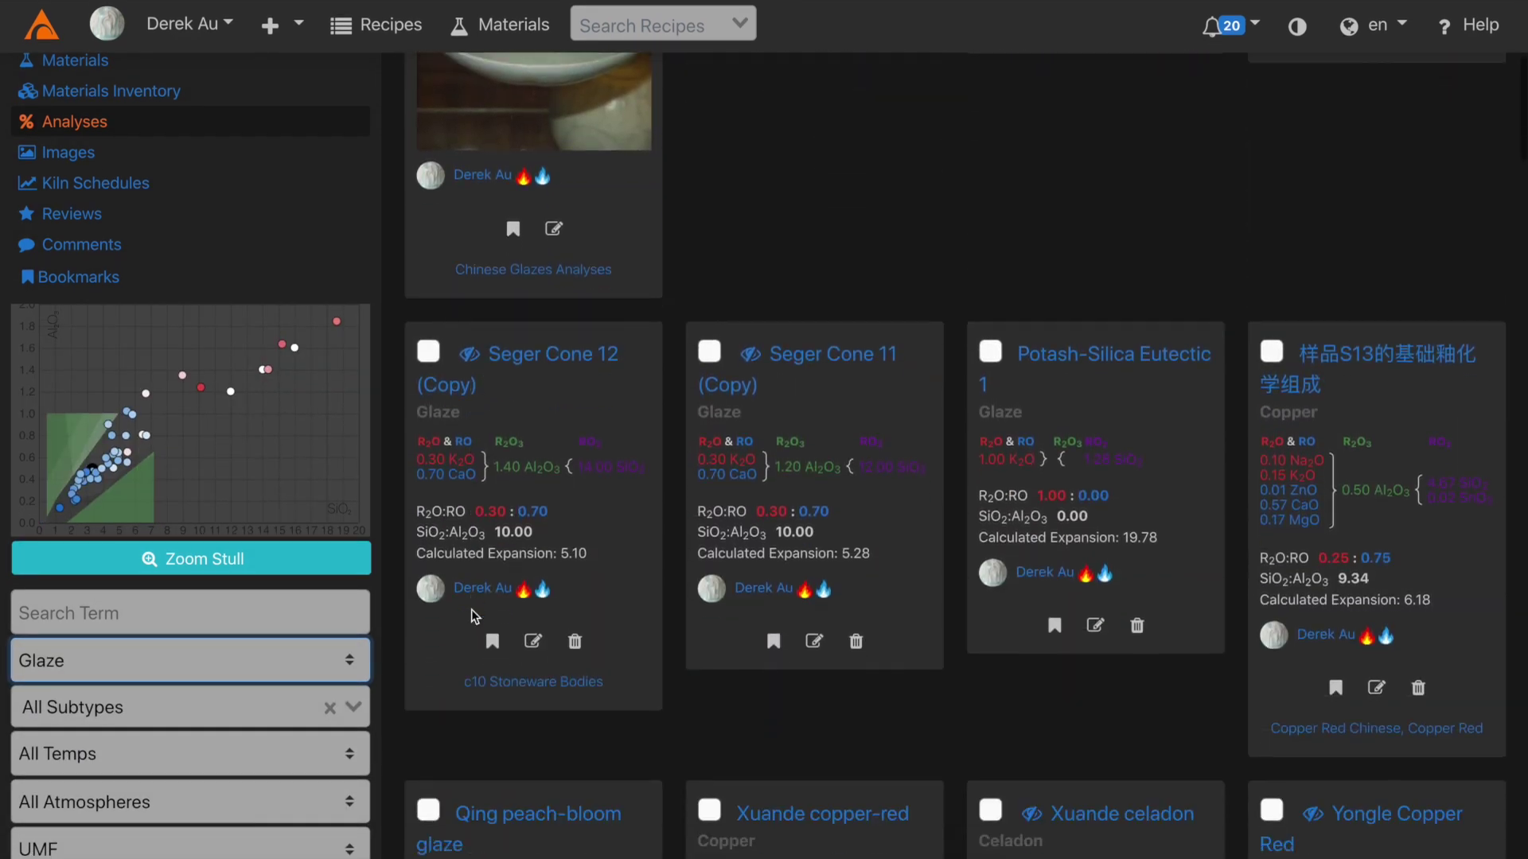
pyautogui.scroll(-3, 471, 610)
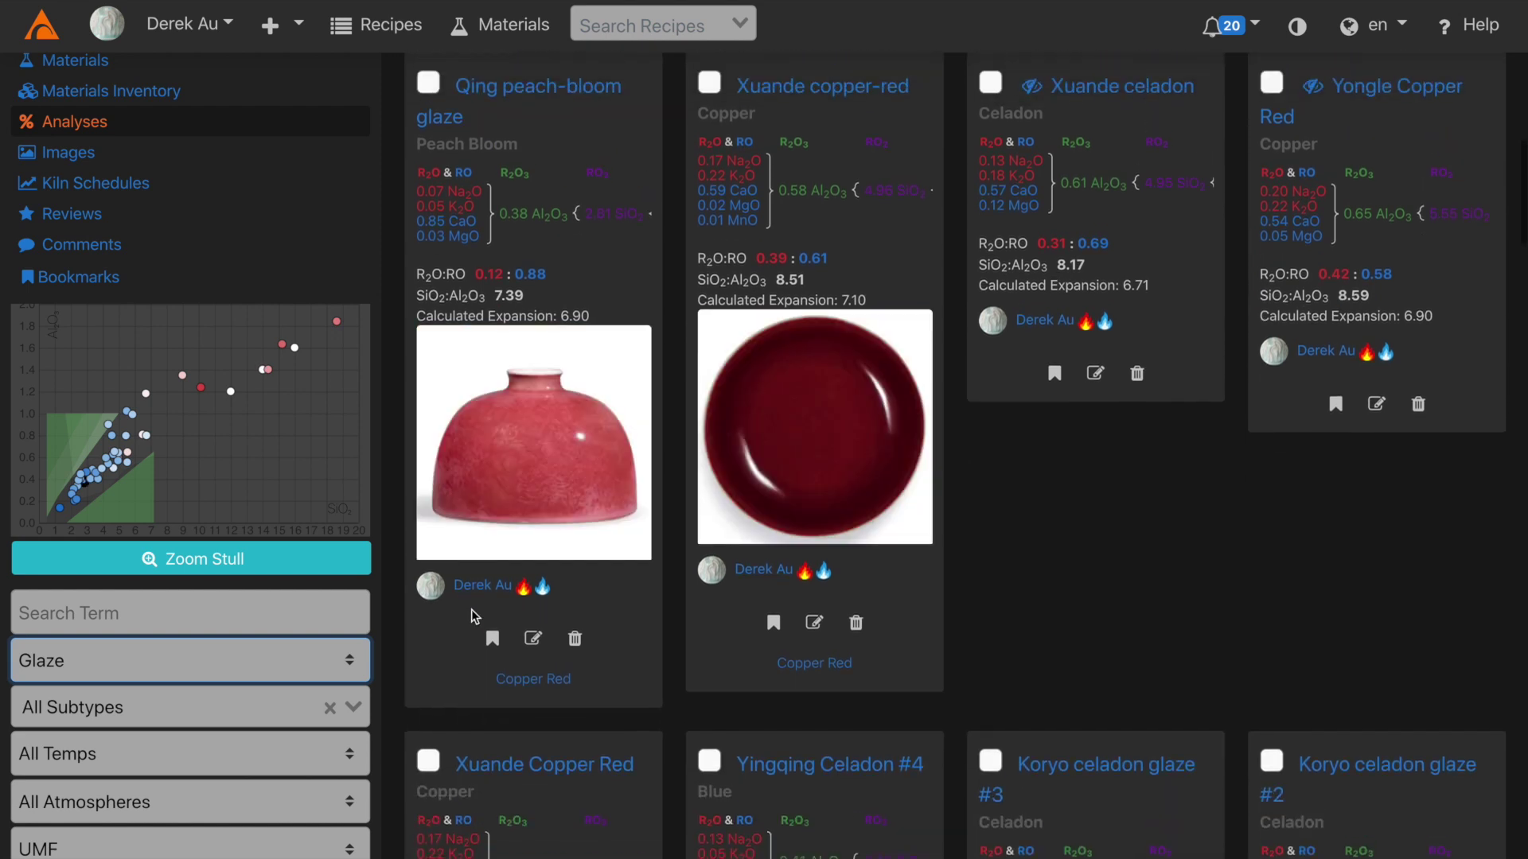
pyautogui.scroll(8, 471, 609)
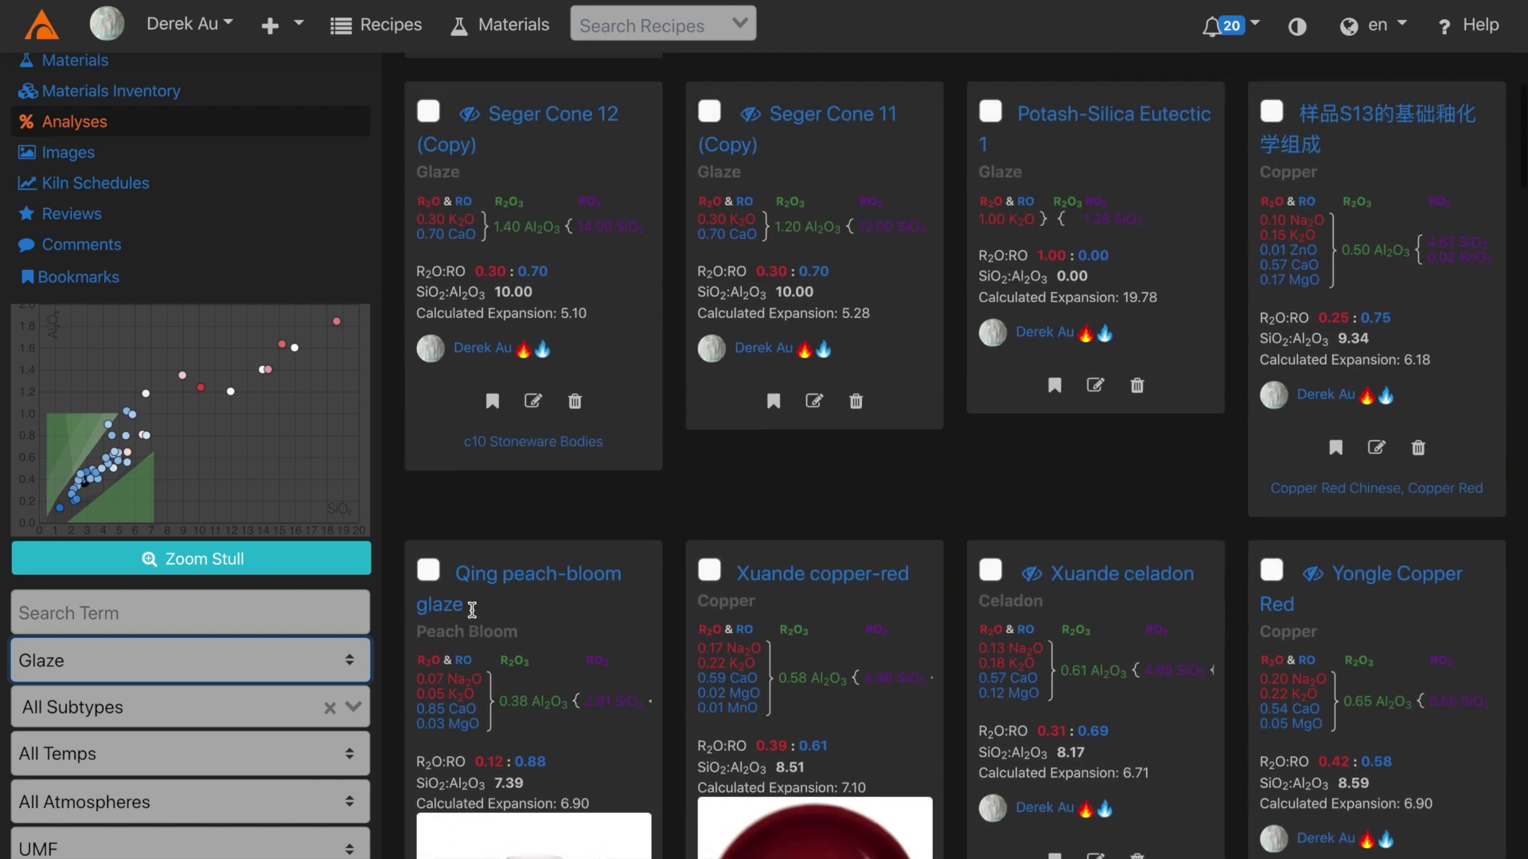
pyautogui.scroll(6, 471, 609)
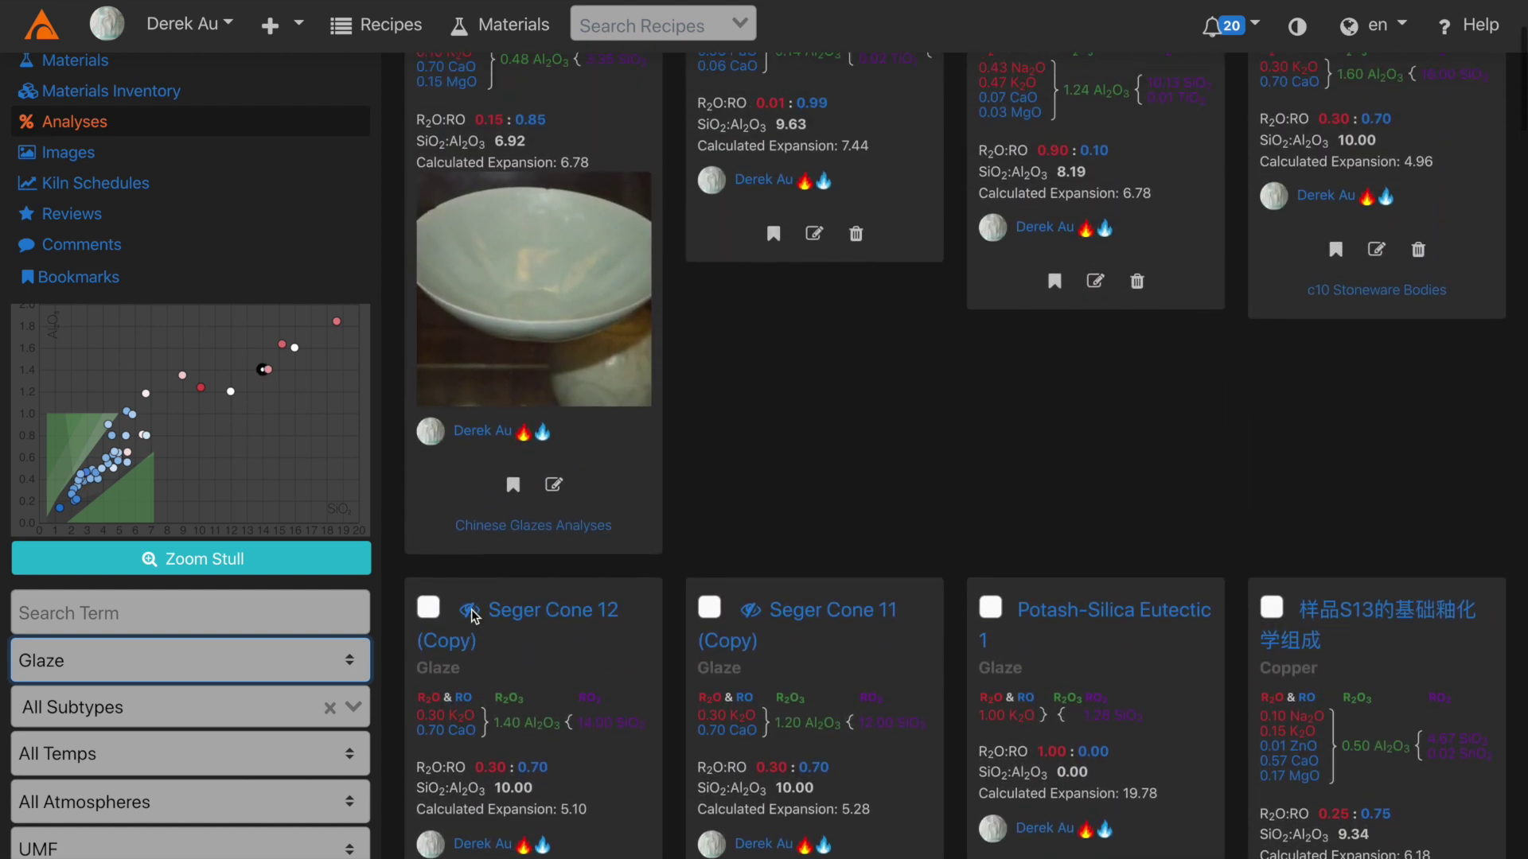
pyautogui.scroll(2, 471, 609)
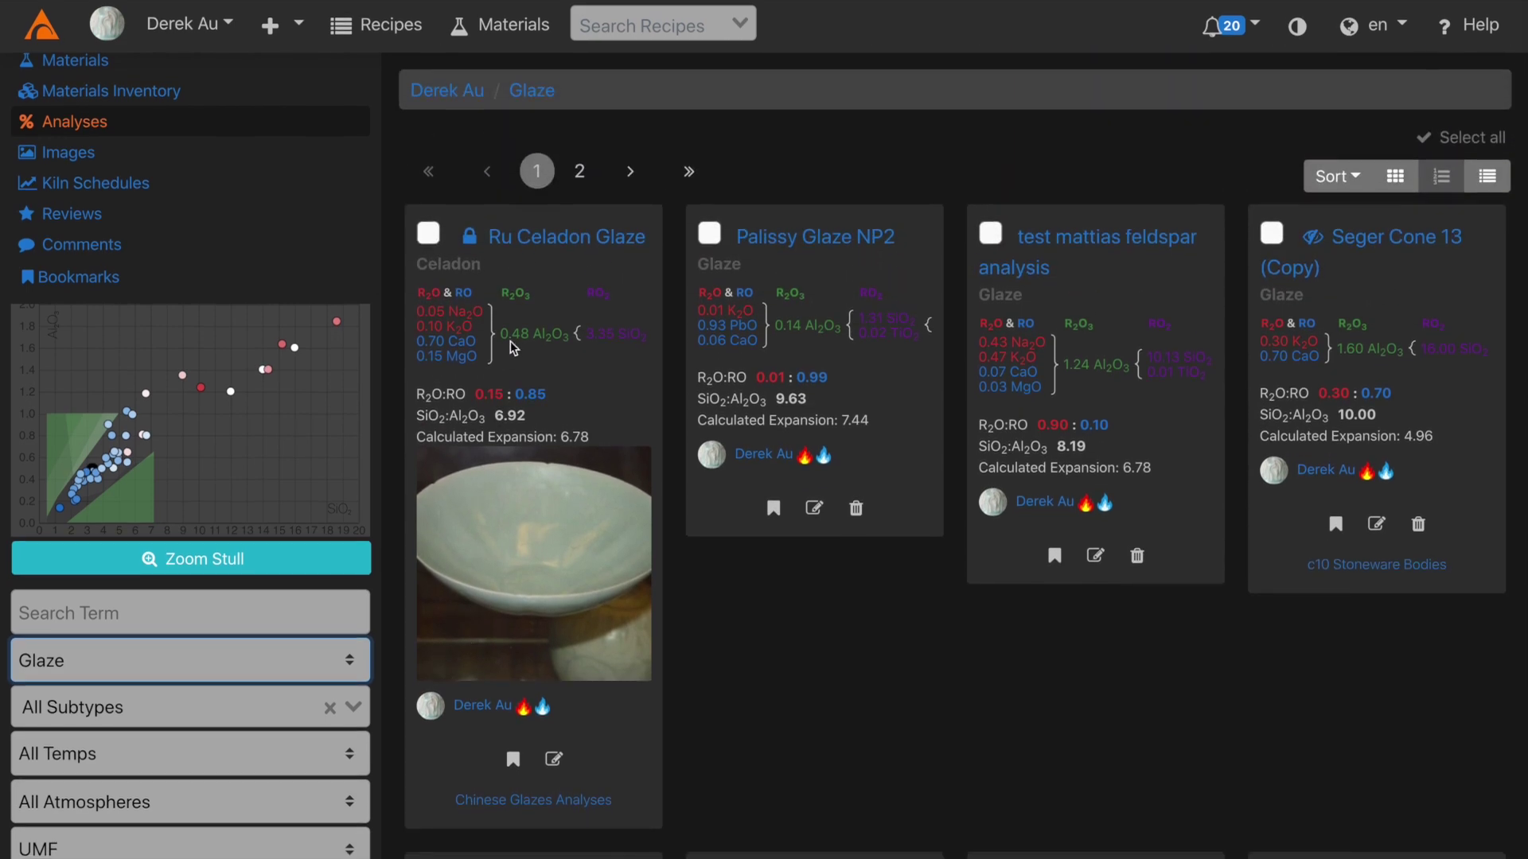
pyautogui.click(540, 252)
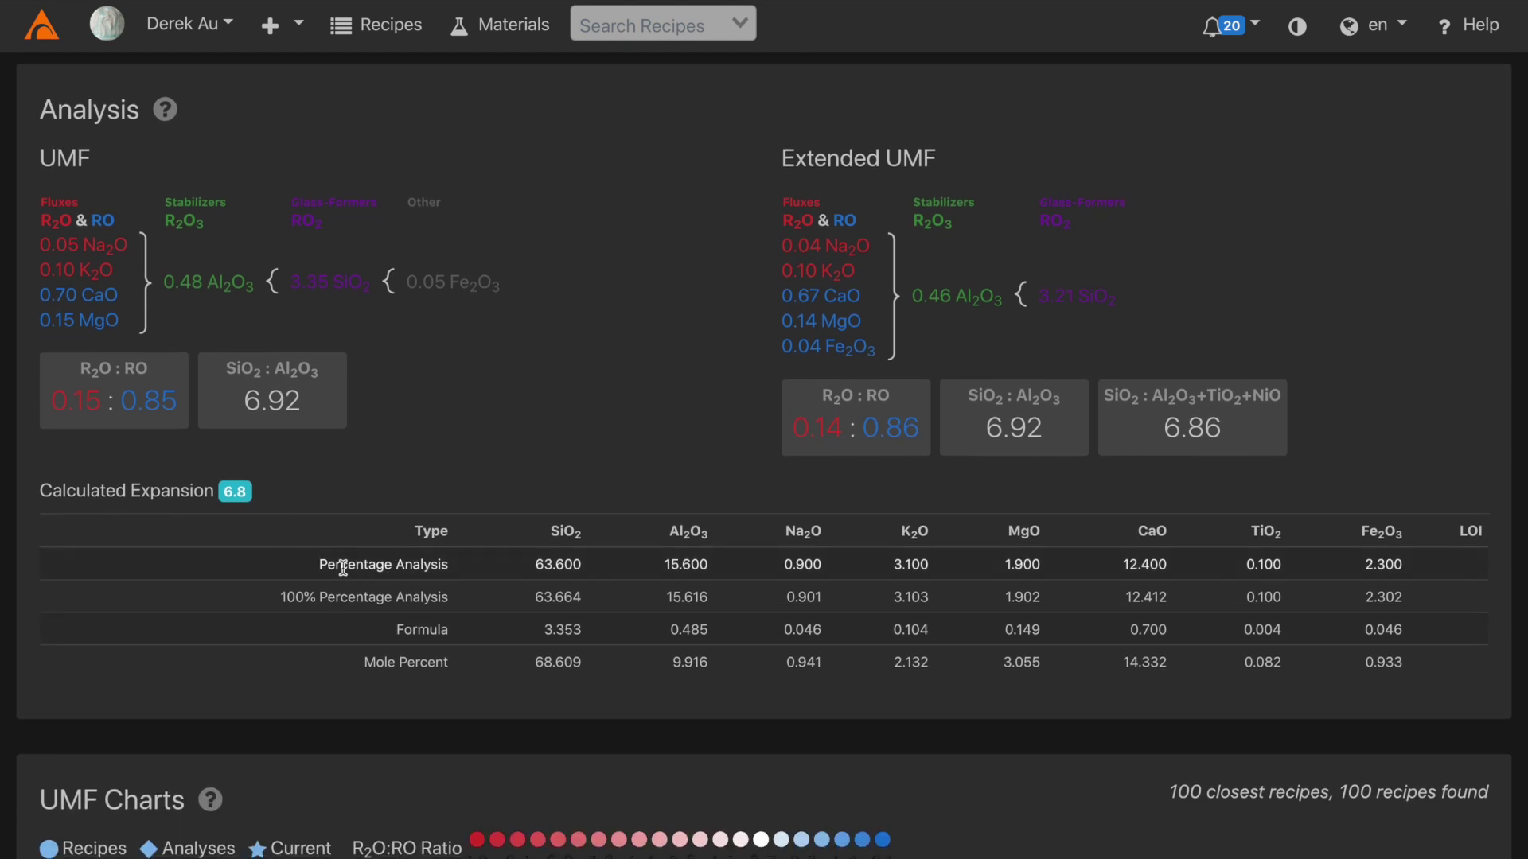
# Highlight the Percentage Analysis values and UMF flux amounts for review, then clear the highlights
pyautogui.click(320, 565)
pyautogui.moveTo(319, 565); pyautogui.dragTo(1458, 567)
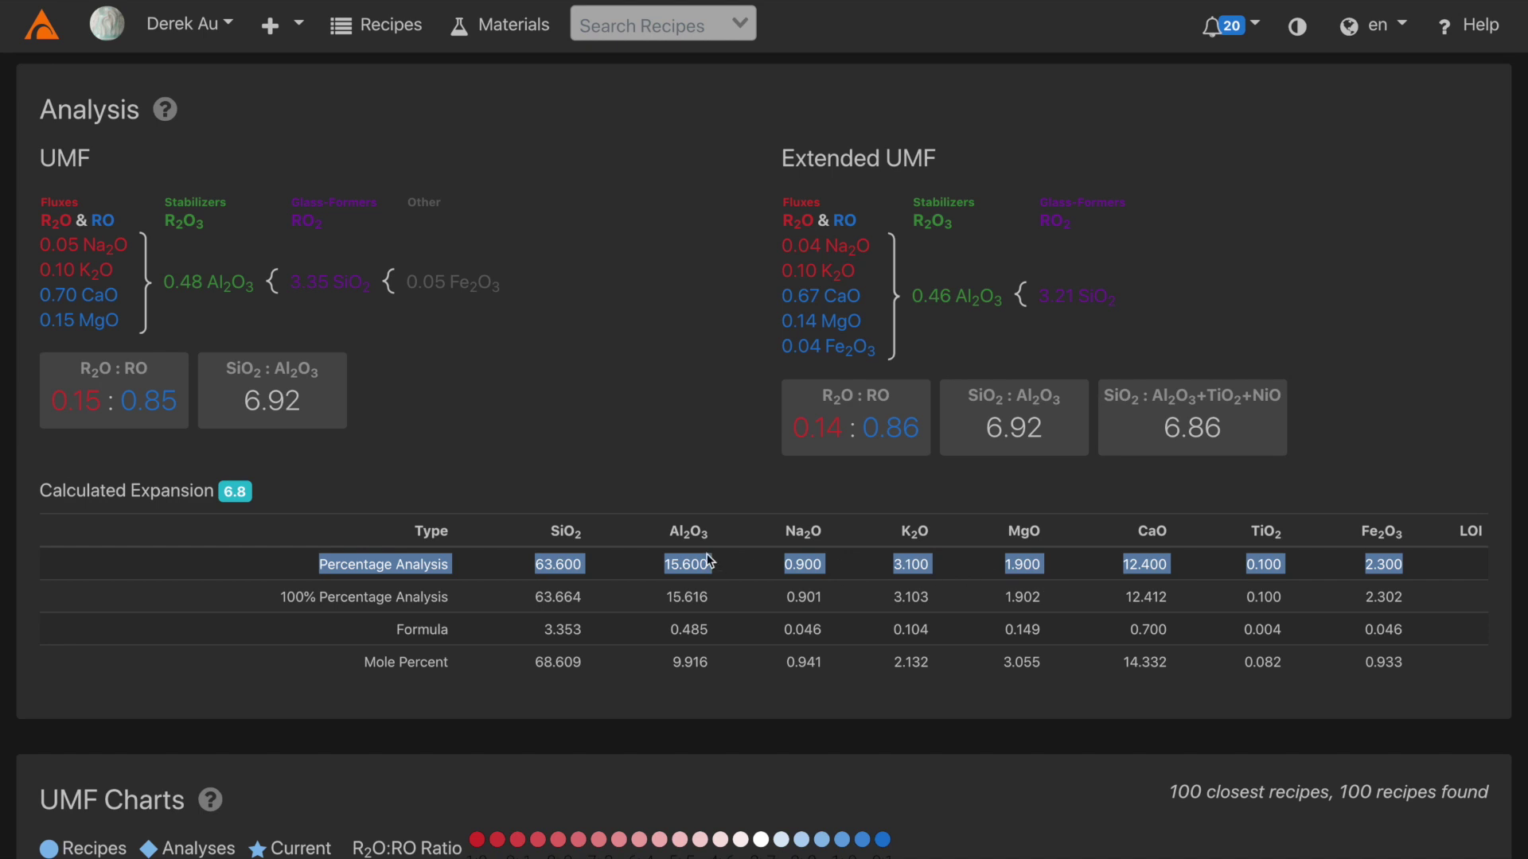
pyautogui.click(572, 484)
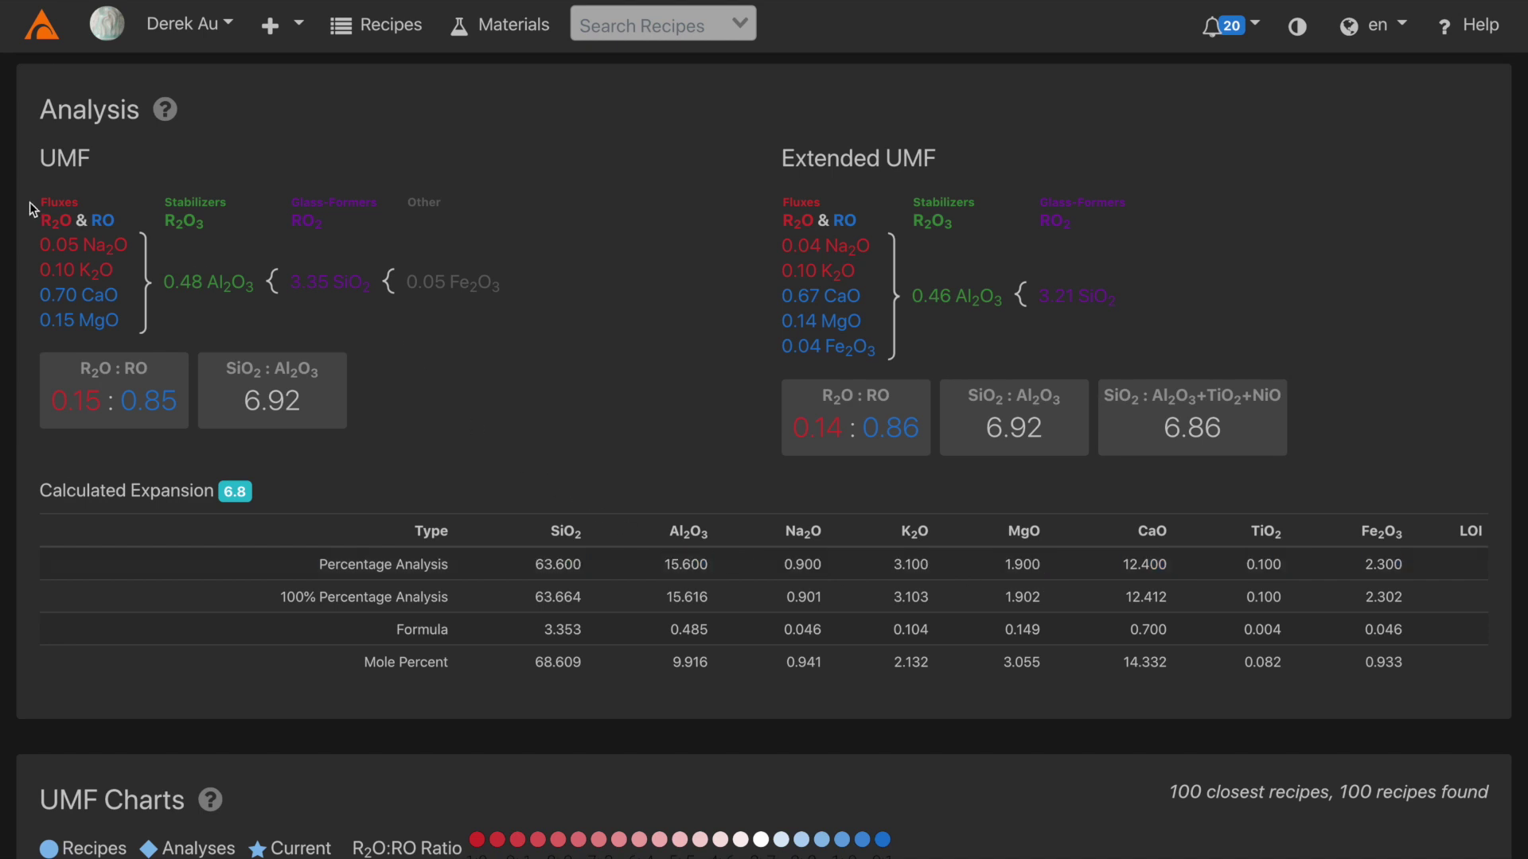
pyautogui.moveTo(30, 205); pyautogui.dragTo(50, 178)
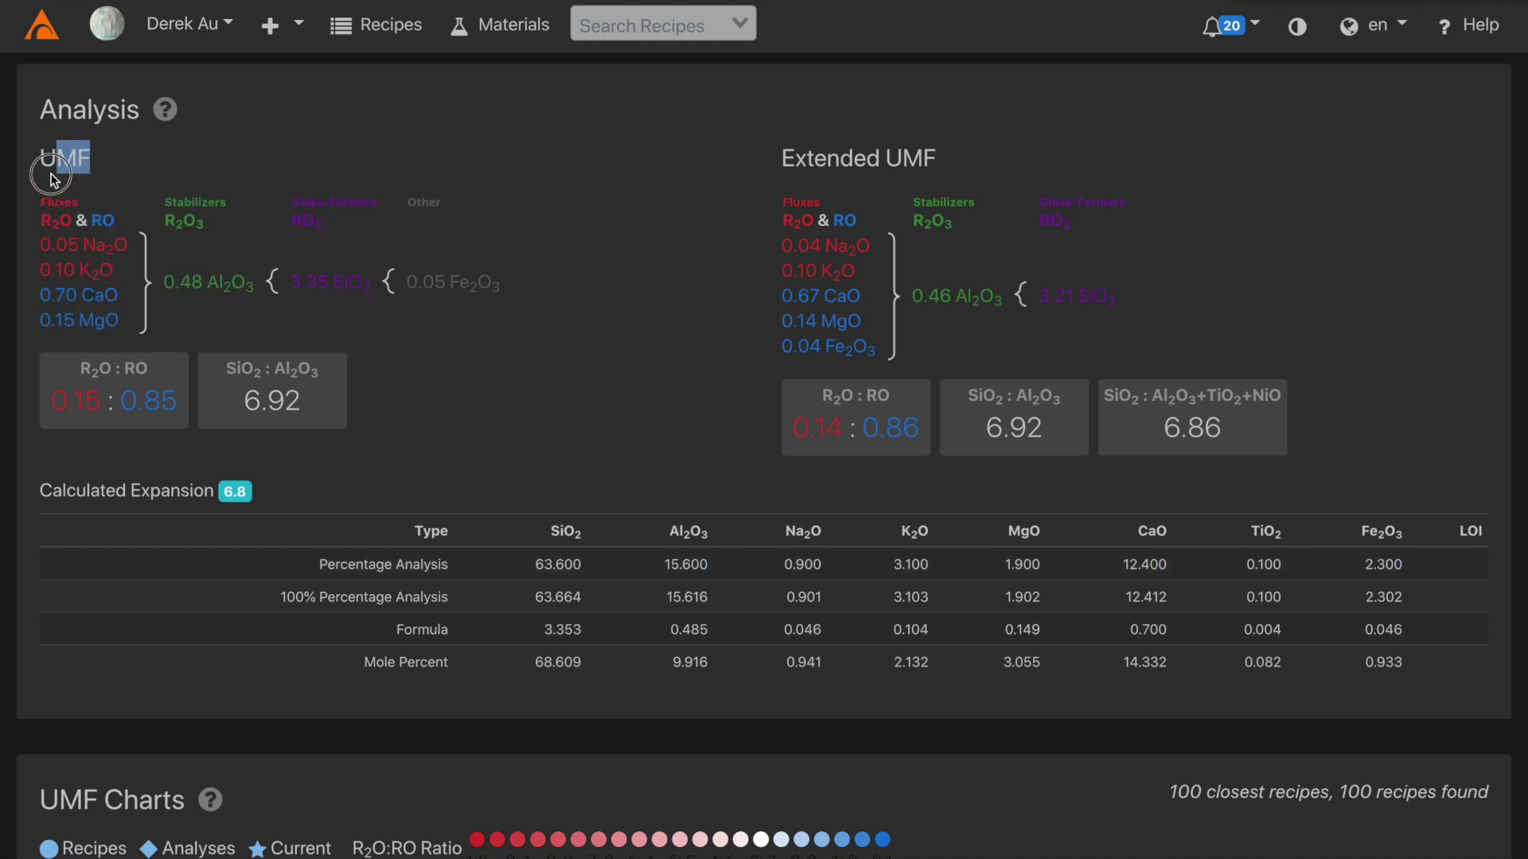
pyautogui.click(168, 180)
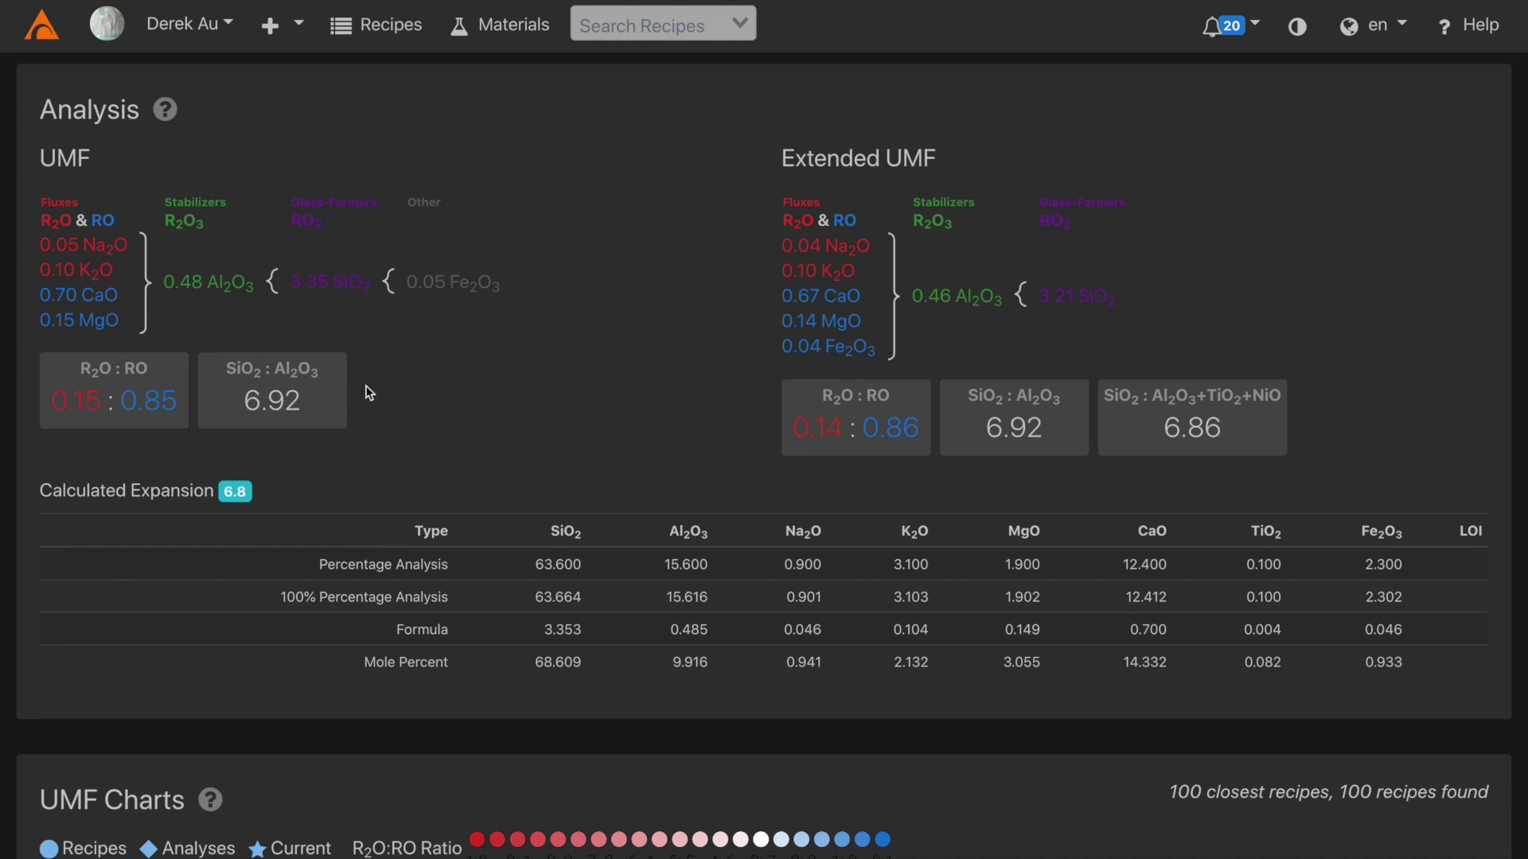
# Open Ru Celadon Glaze in the calculator and start a new recipe targeting it
pyautogui.scroll(9, 369, 393)
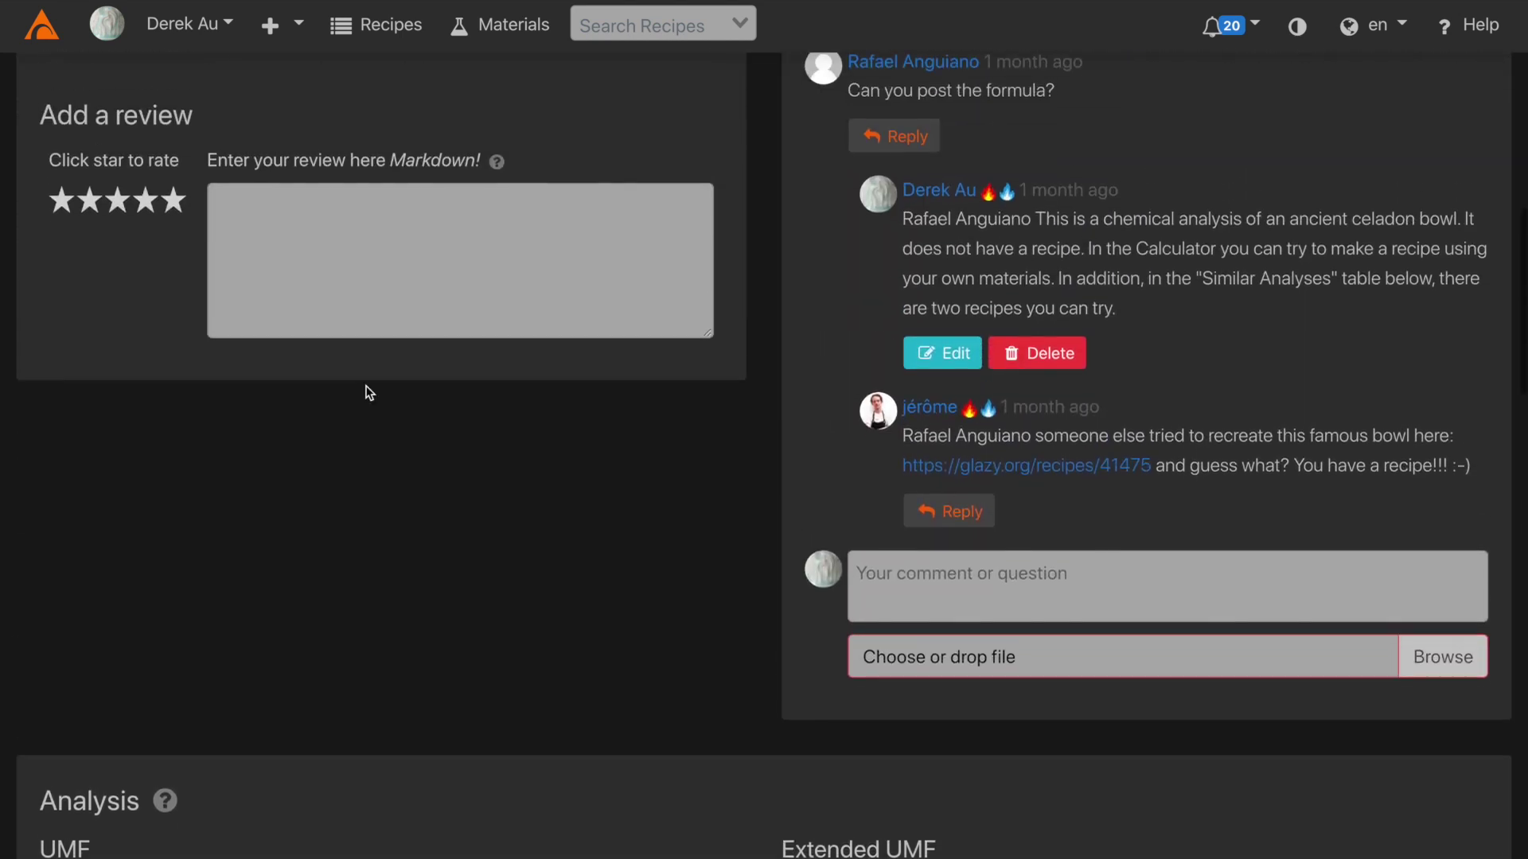
pyautogui.scroll(13, 370, 393)
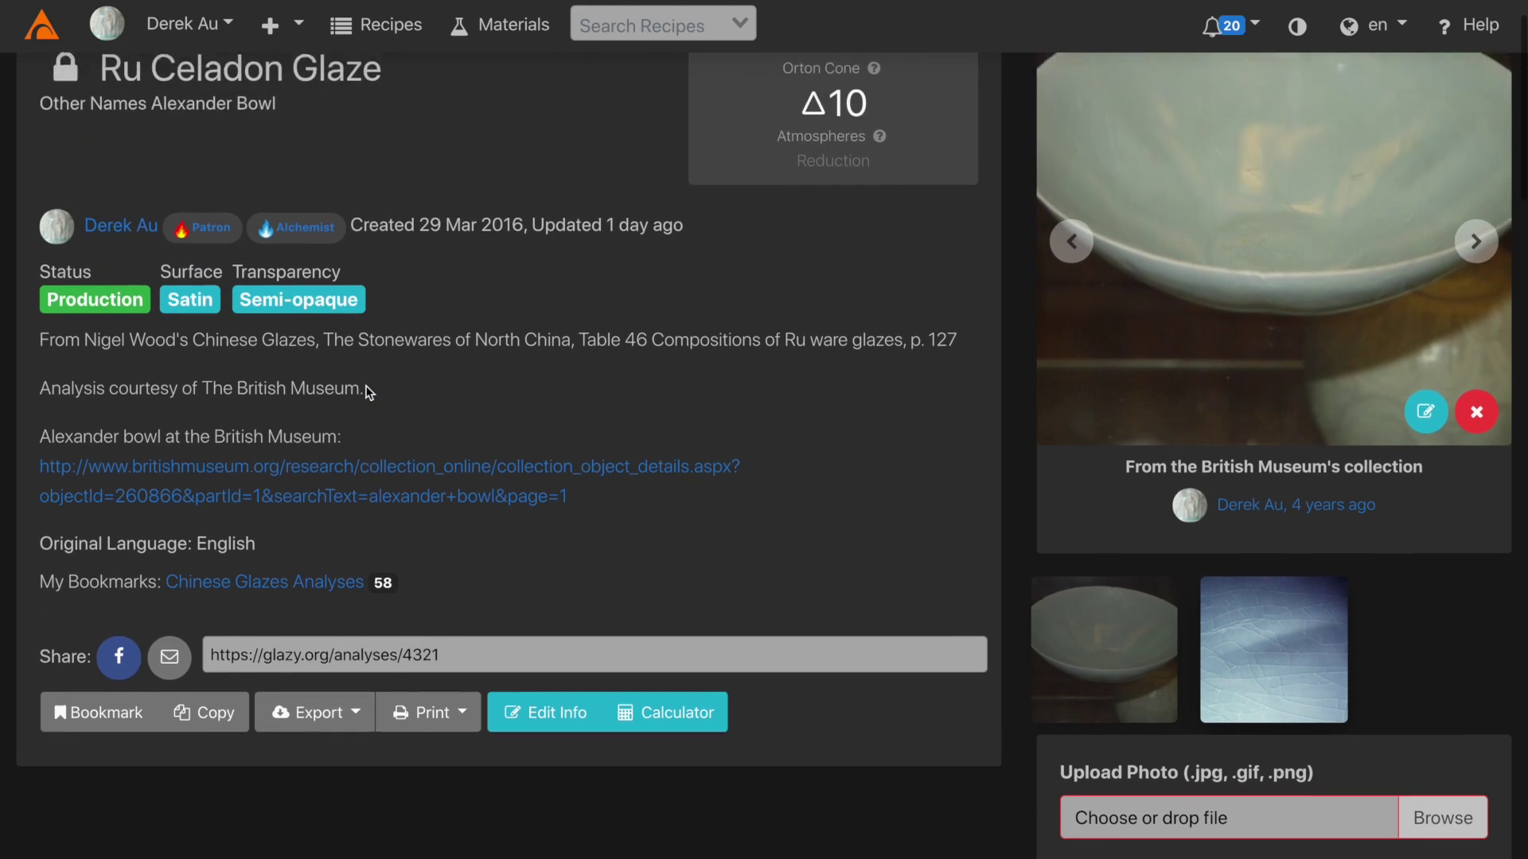
pyautogui.scroll(2, 369, 392)
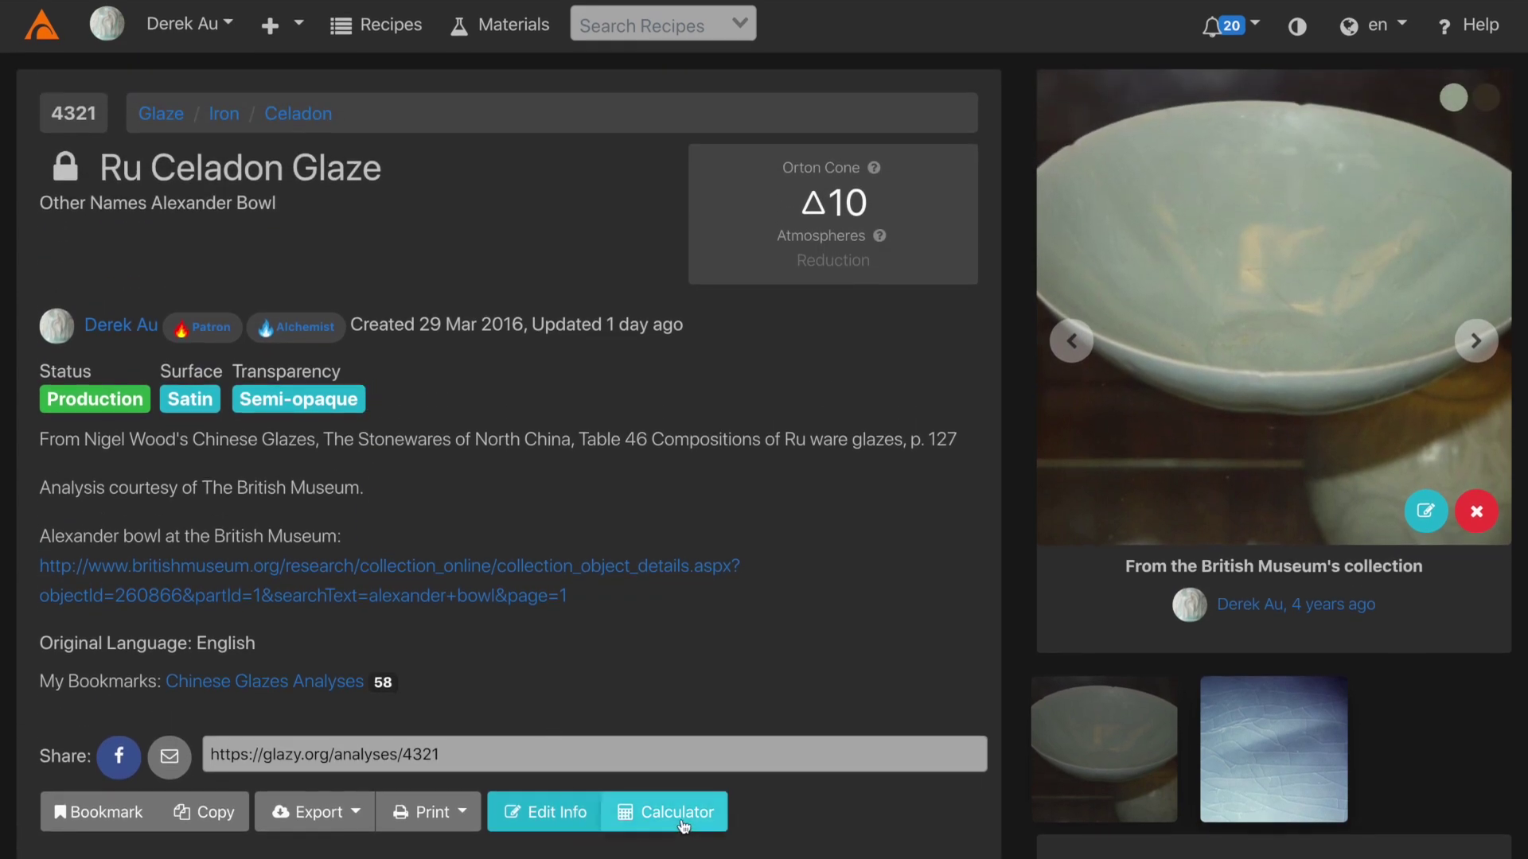
pyautogui.click(678, 832)
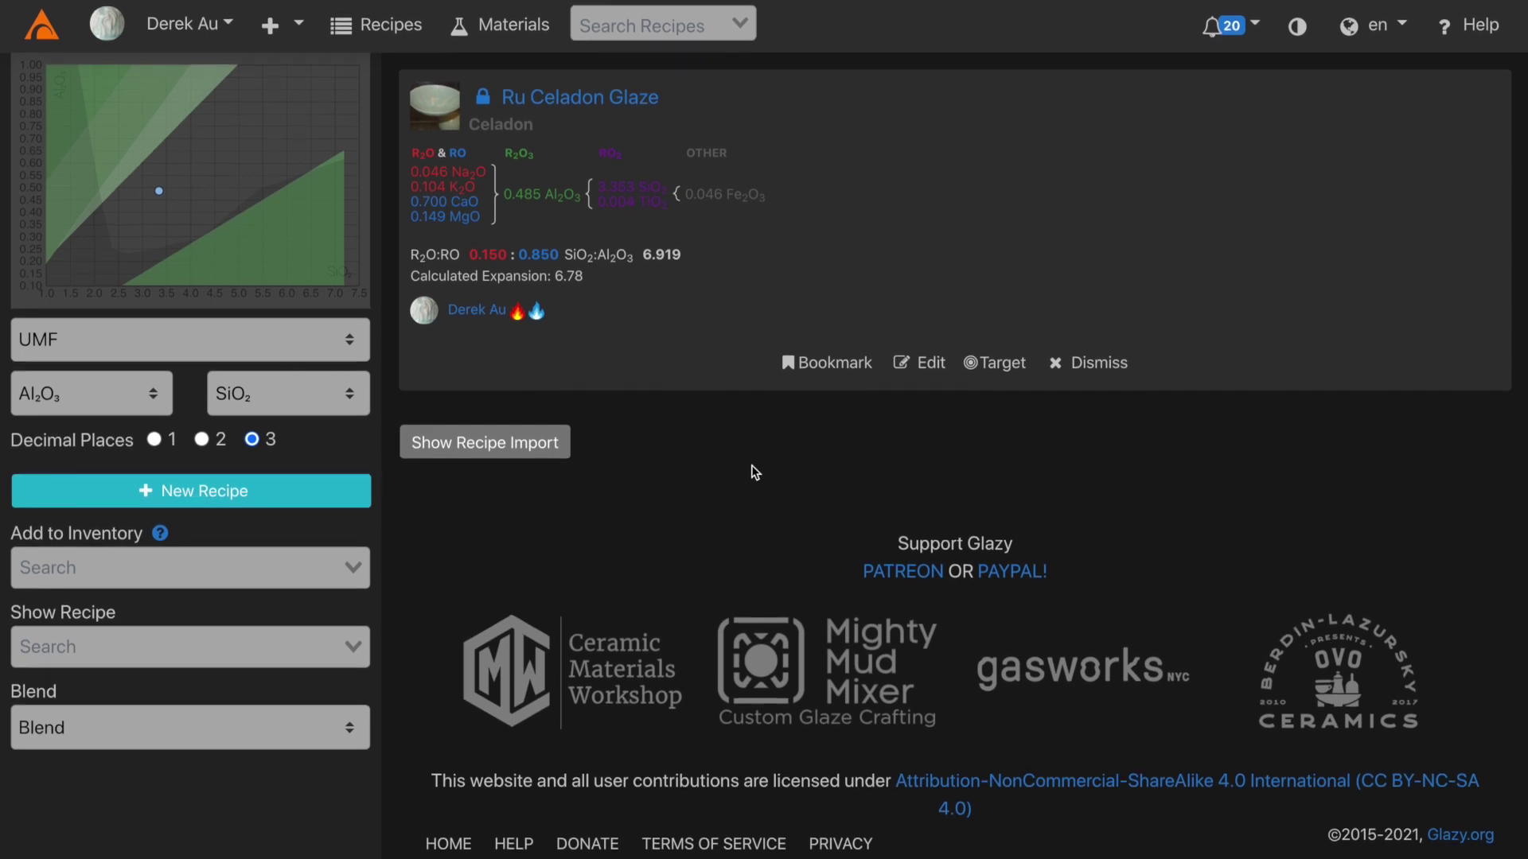
pyautogui.moveTo(411, 167)
pyautogui.mouseDown()
pyautogui.moveTo(617, 231)
pyautogui.moveTo(411, 168)
pyautogui.mouseUp()
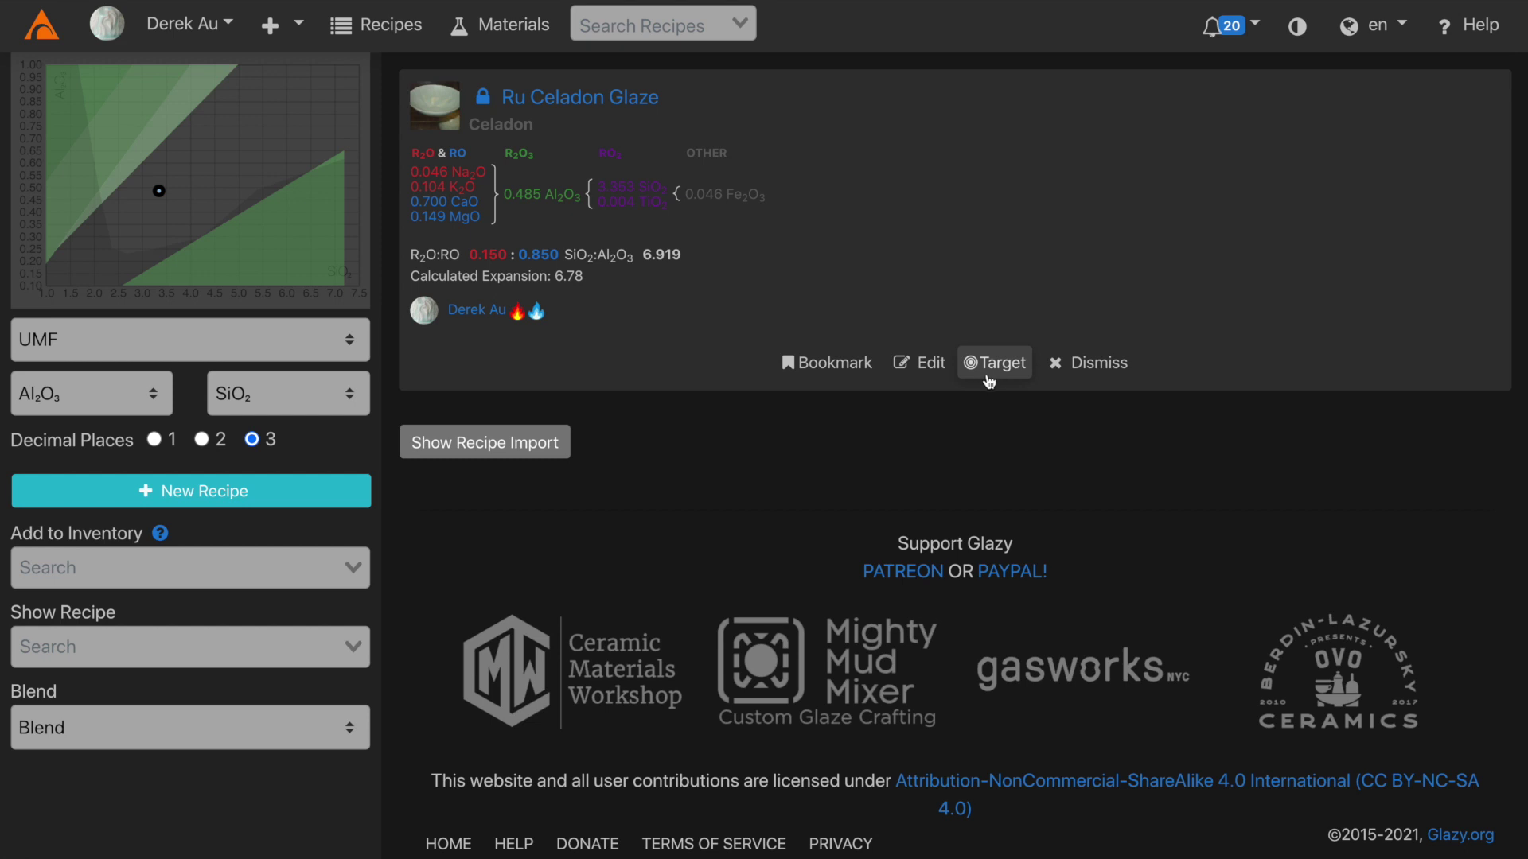
pyautogui.click(988, 363)
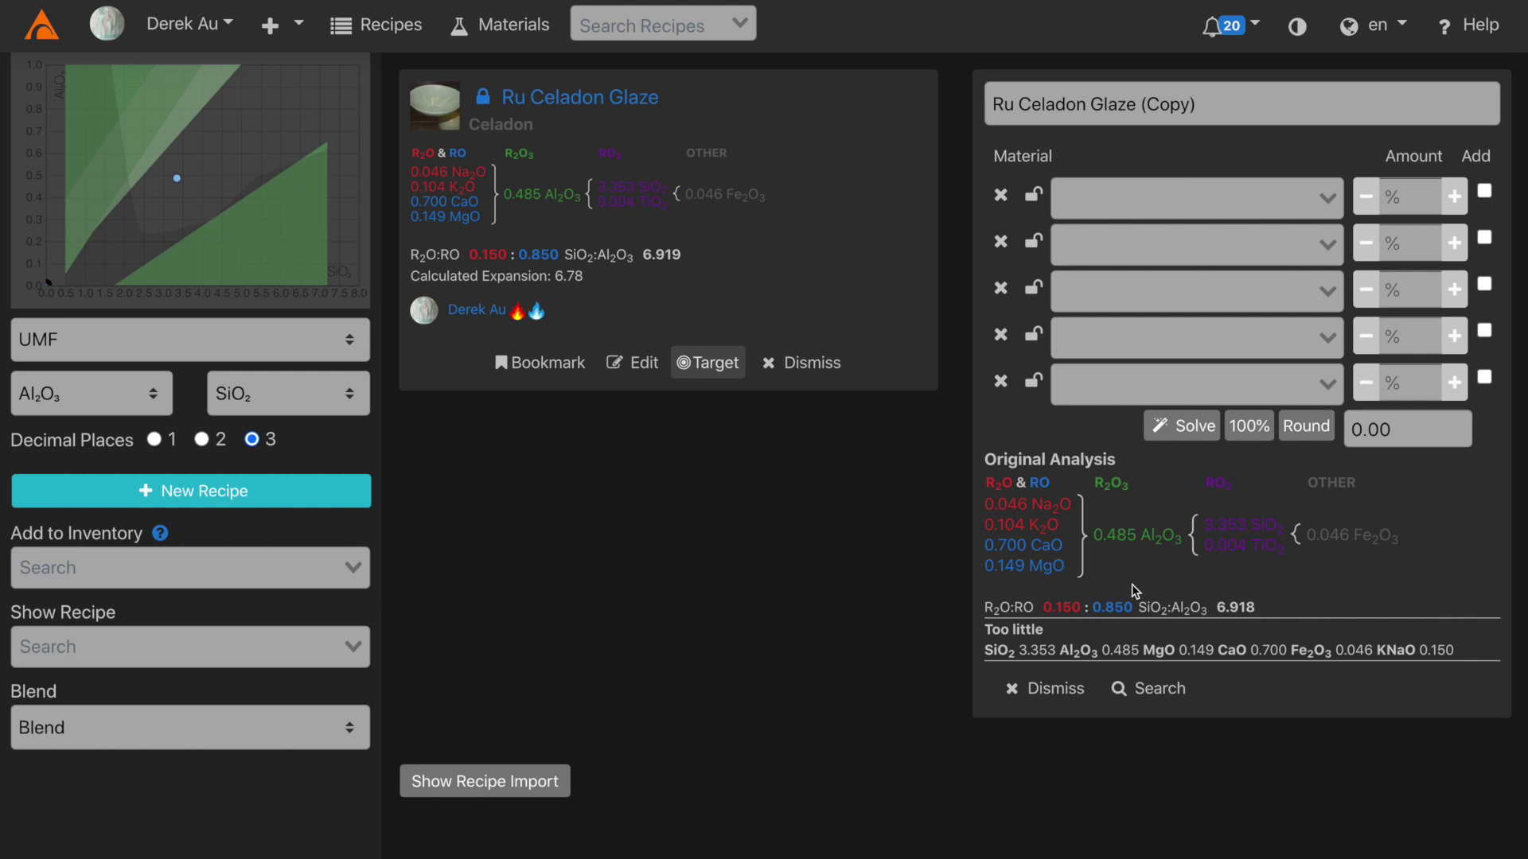
# Check the first empty material row's options in Ru Celadon Glaze (Copy) without choosing one
pyautogui.click(1321, 201)
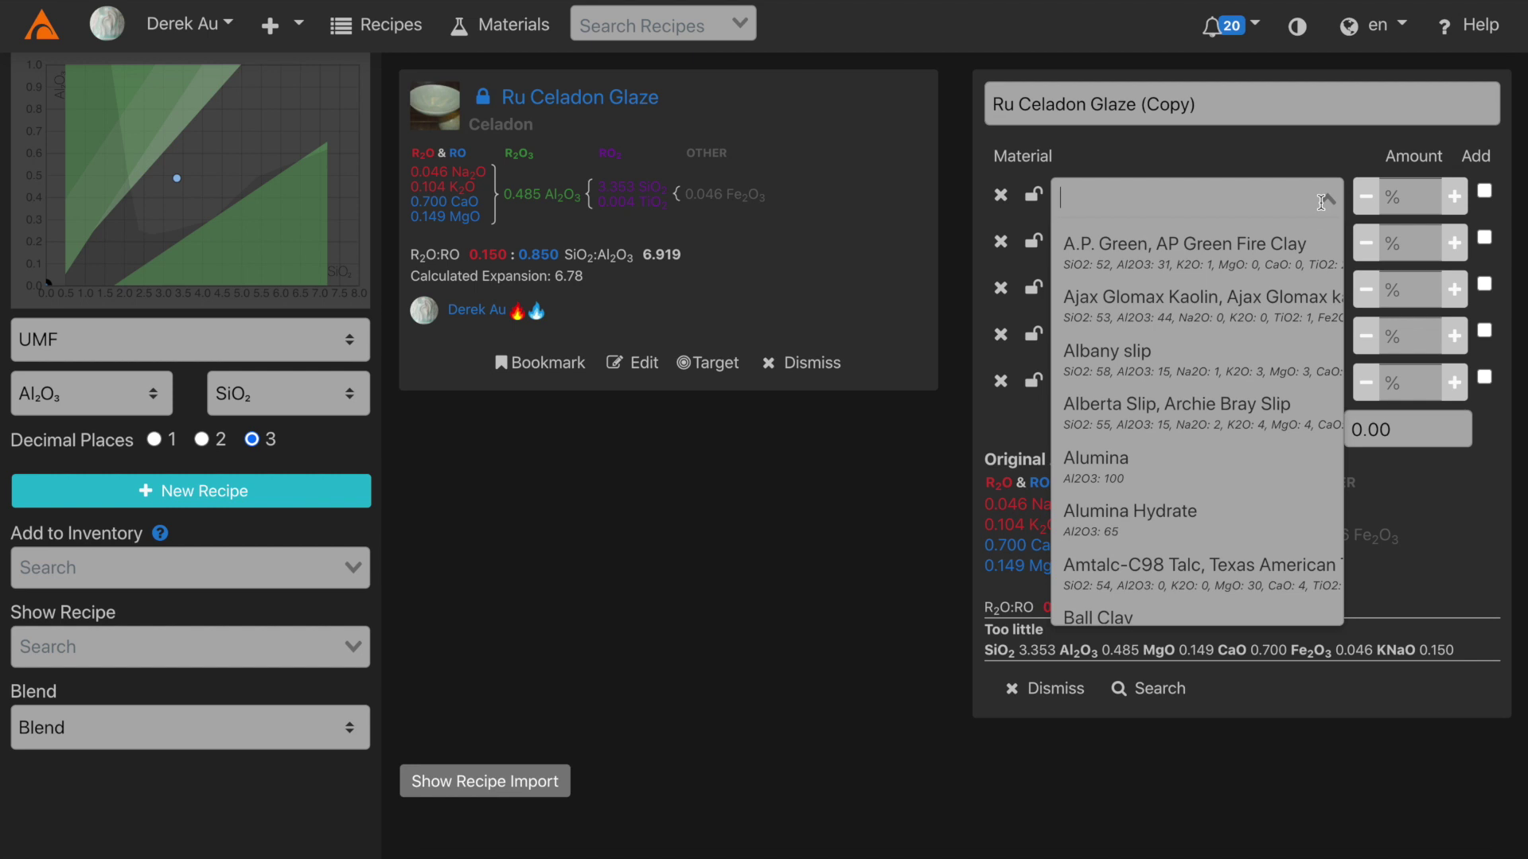
pyautogui.click(1321, 201)
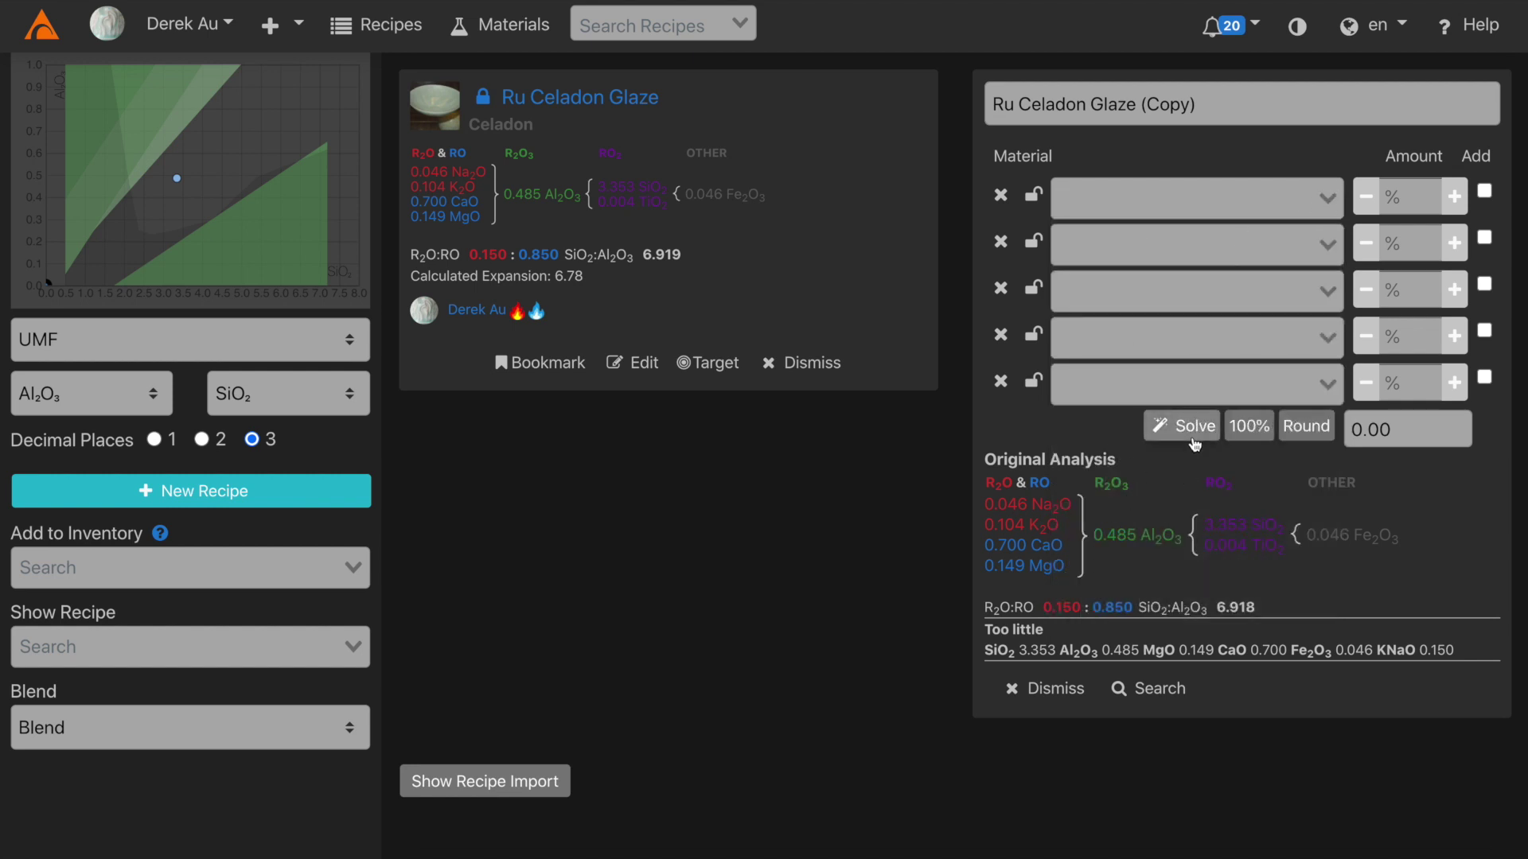
# Solve the recipe into seven materials totalling 115.58 and compare its analysis with the original
pyautogui.click(1195, 441)
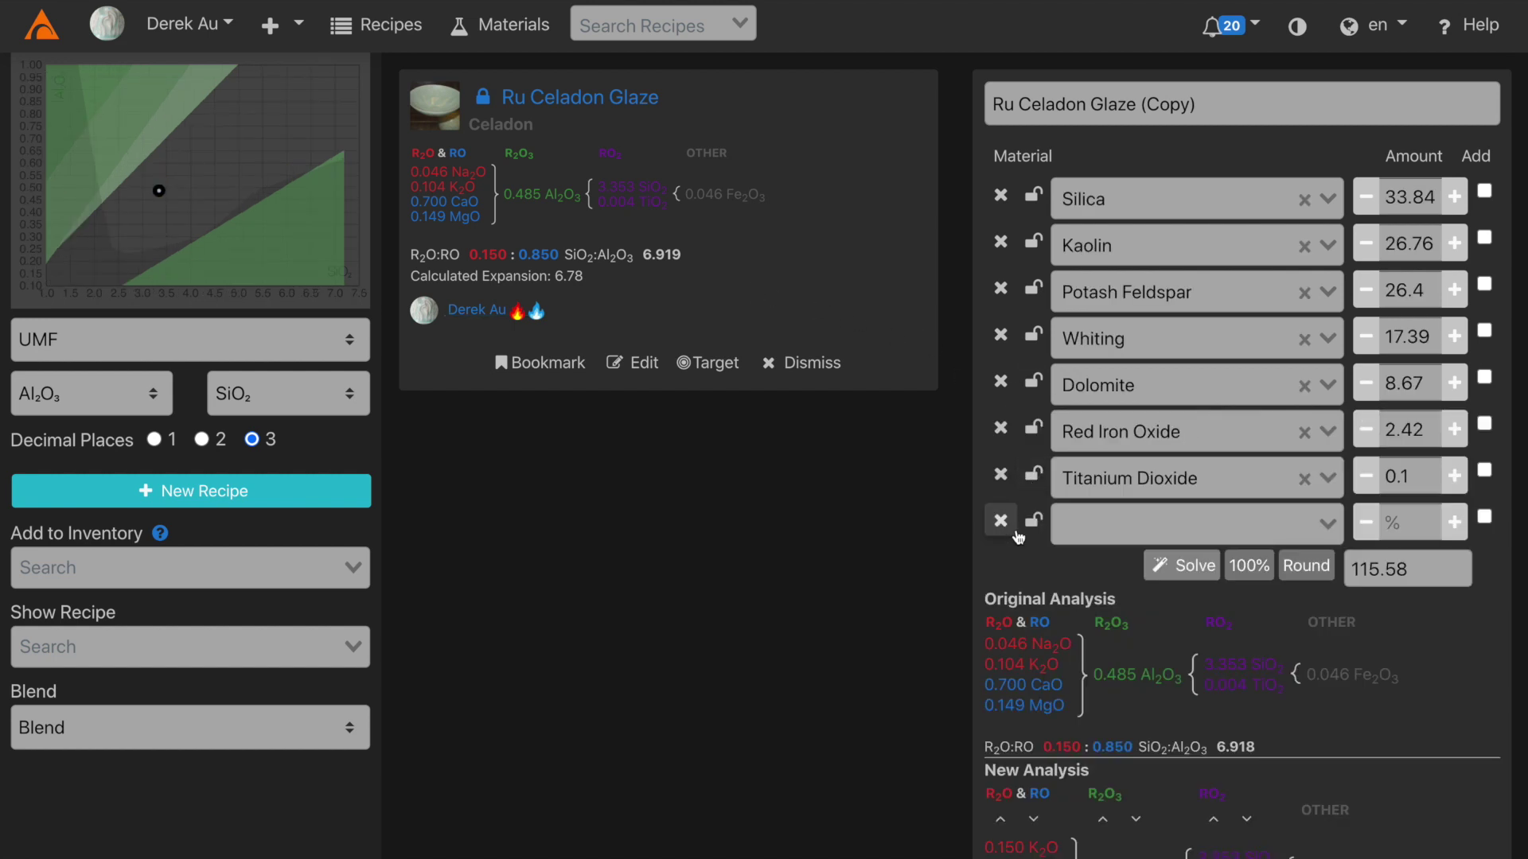
pyautogui.scroll(-3, 1018, 518)
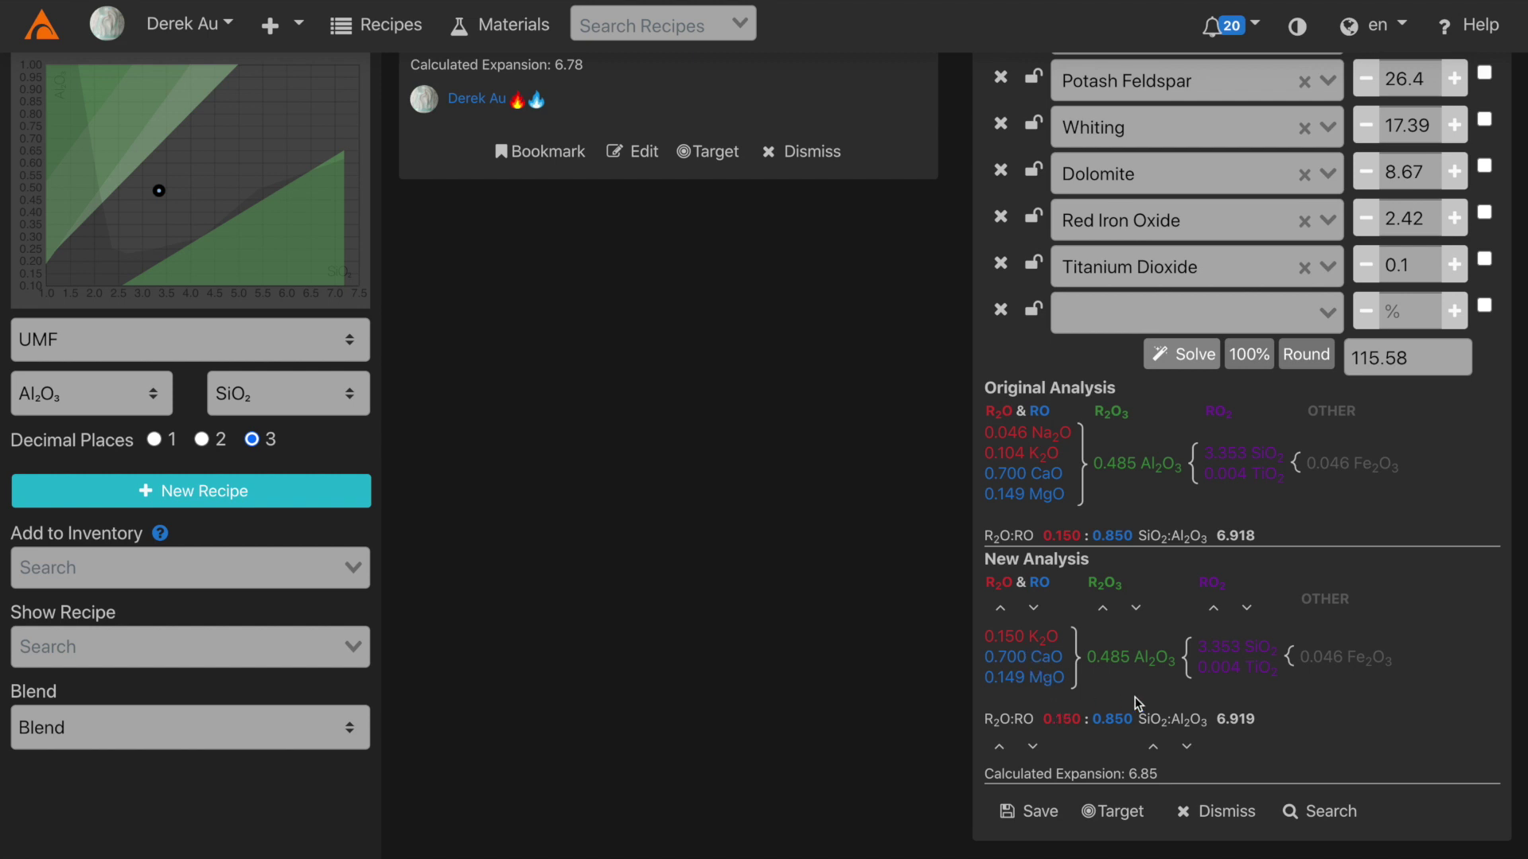
pyautogui.scroll(1, 1139, 703)
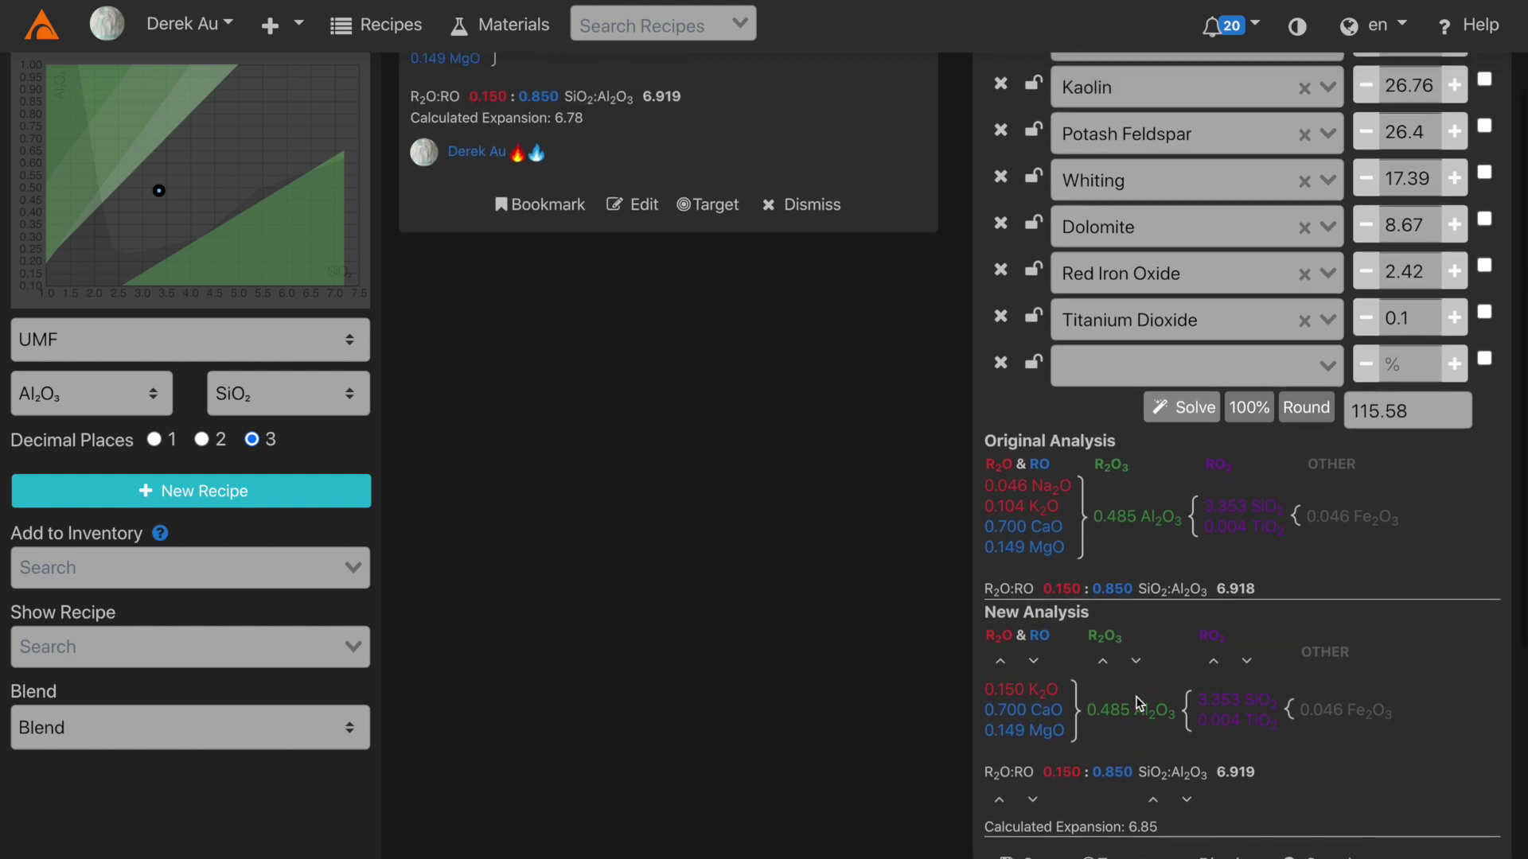
pyautogui.scroll(3, 1139, 703)
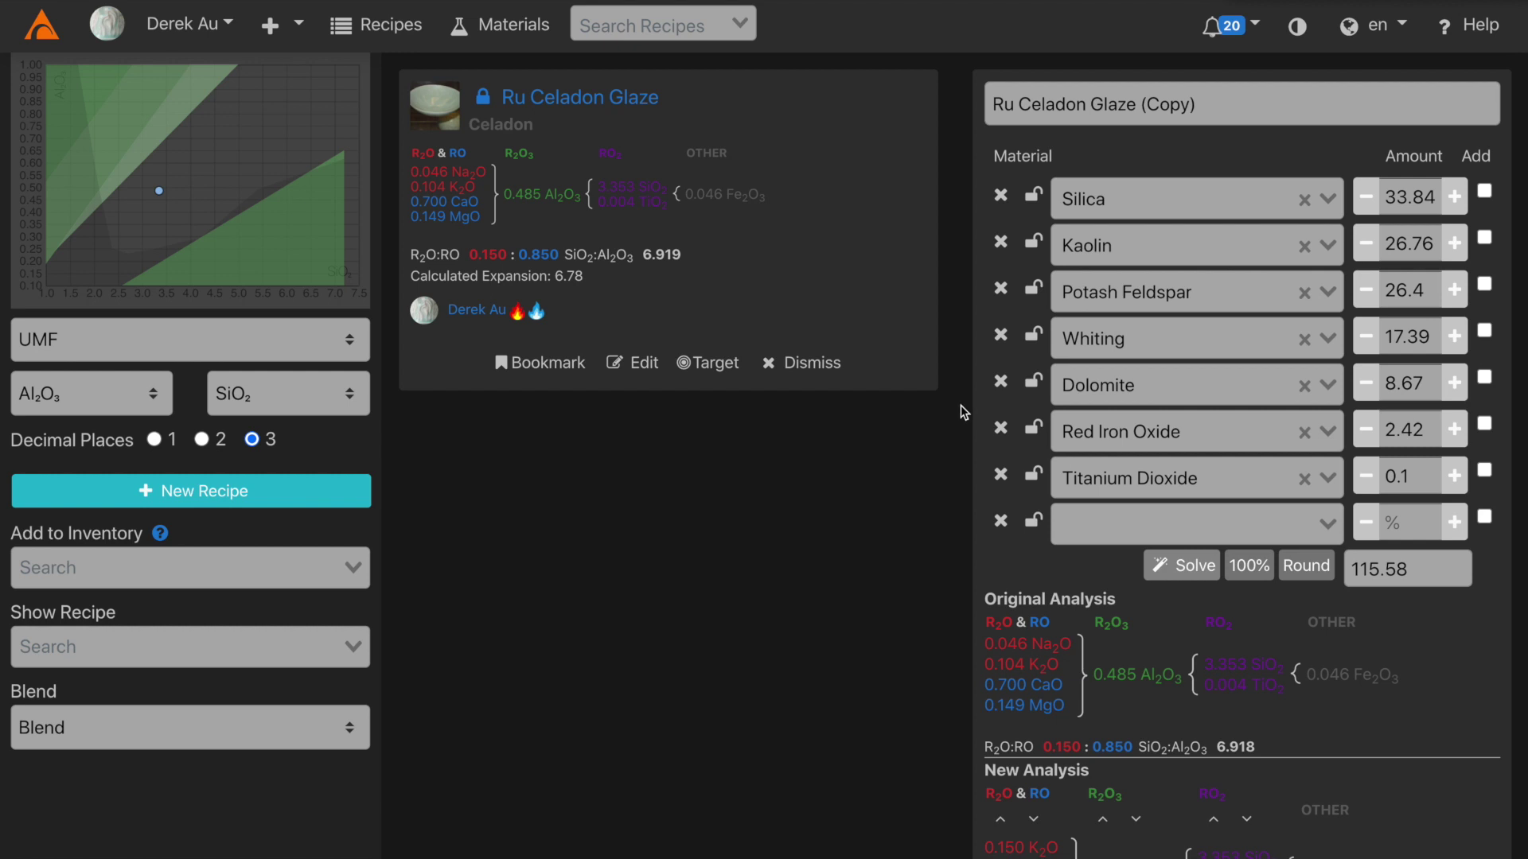
pyautogui.click(1128, 241)
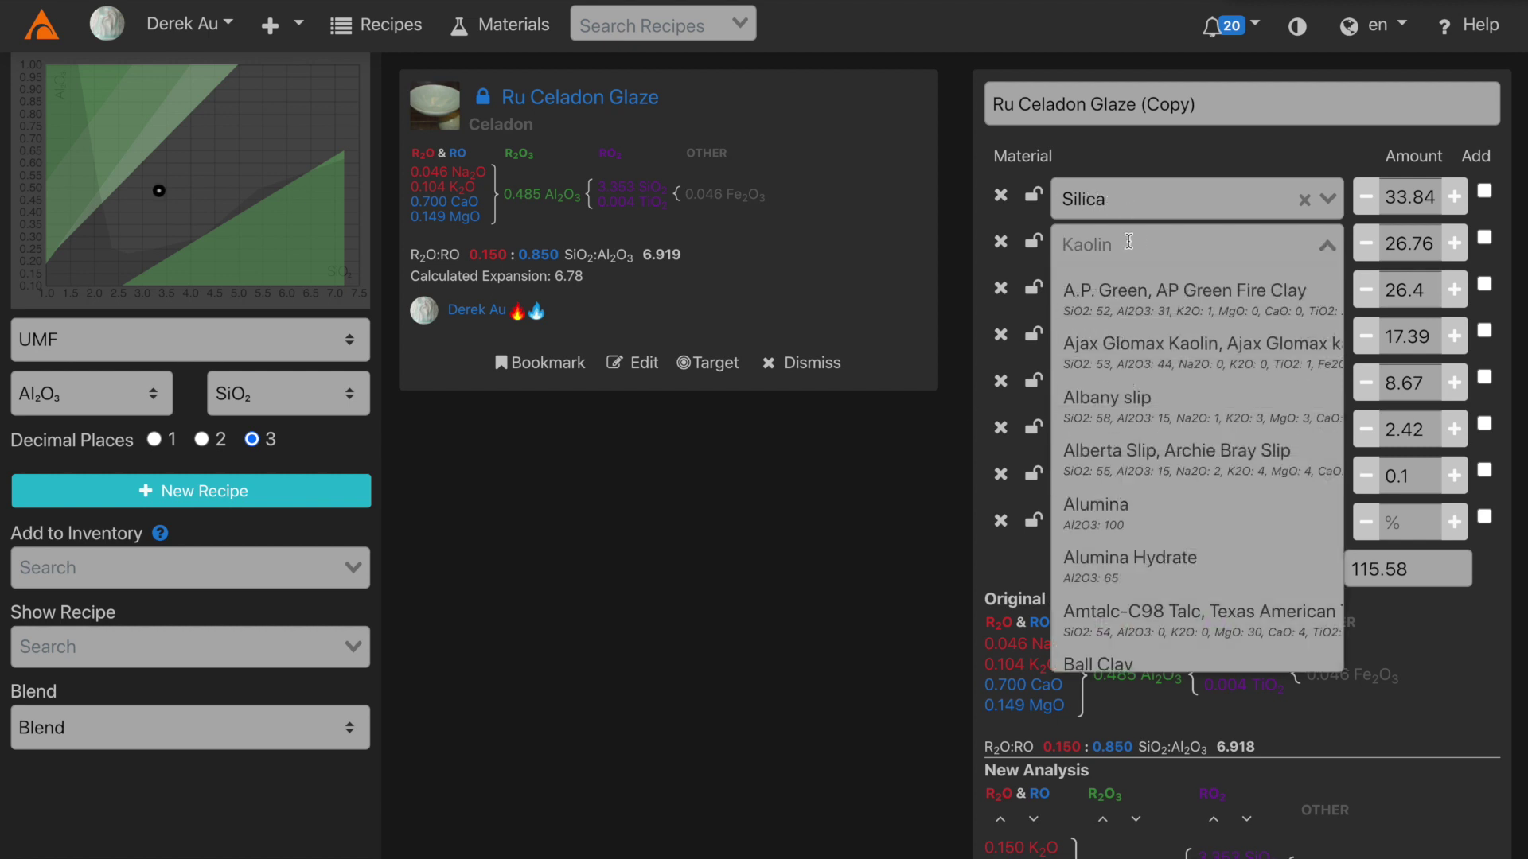
# Replace Kaolin with Grolleg Kaolin in the recipe
pyautogui.write('grolleg')
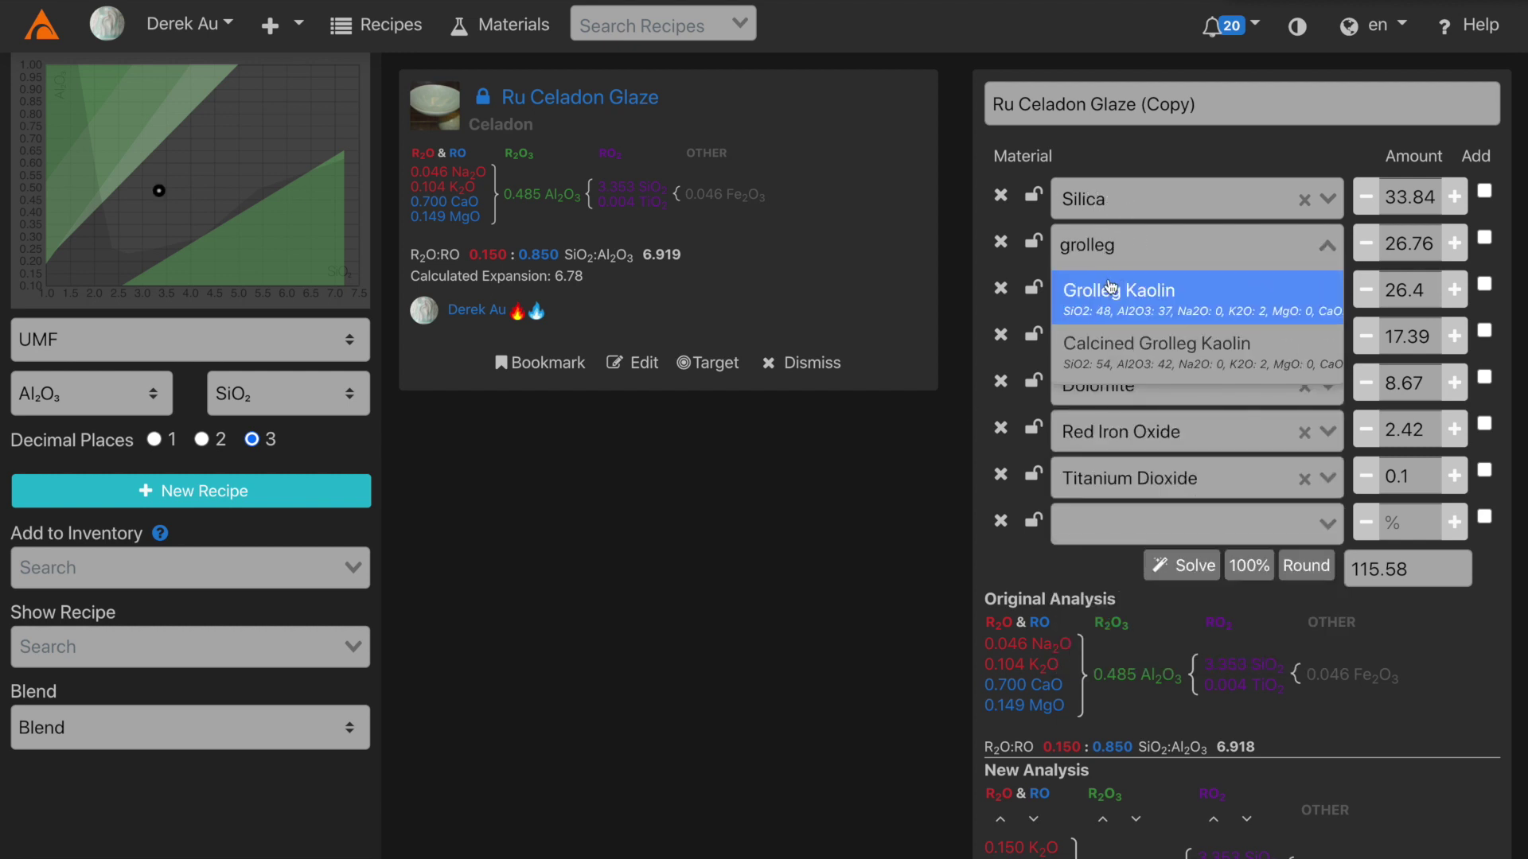
pyautogui.click(1111, 288)
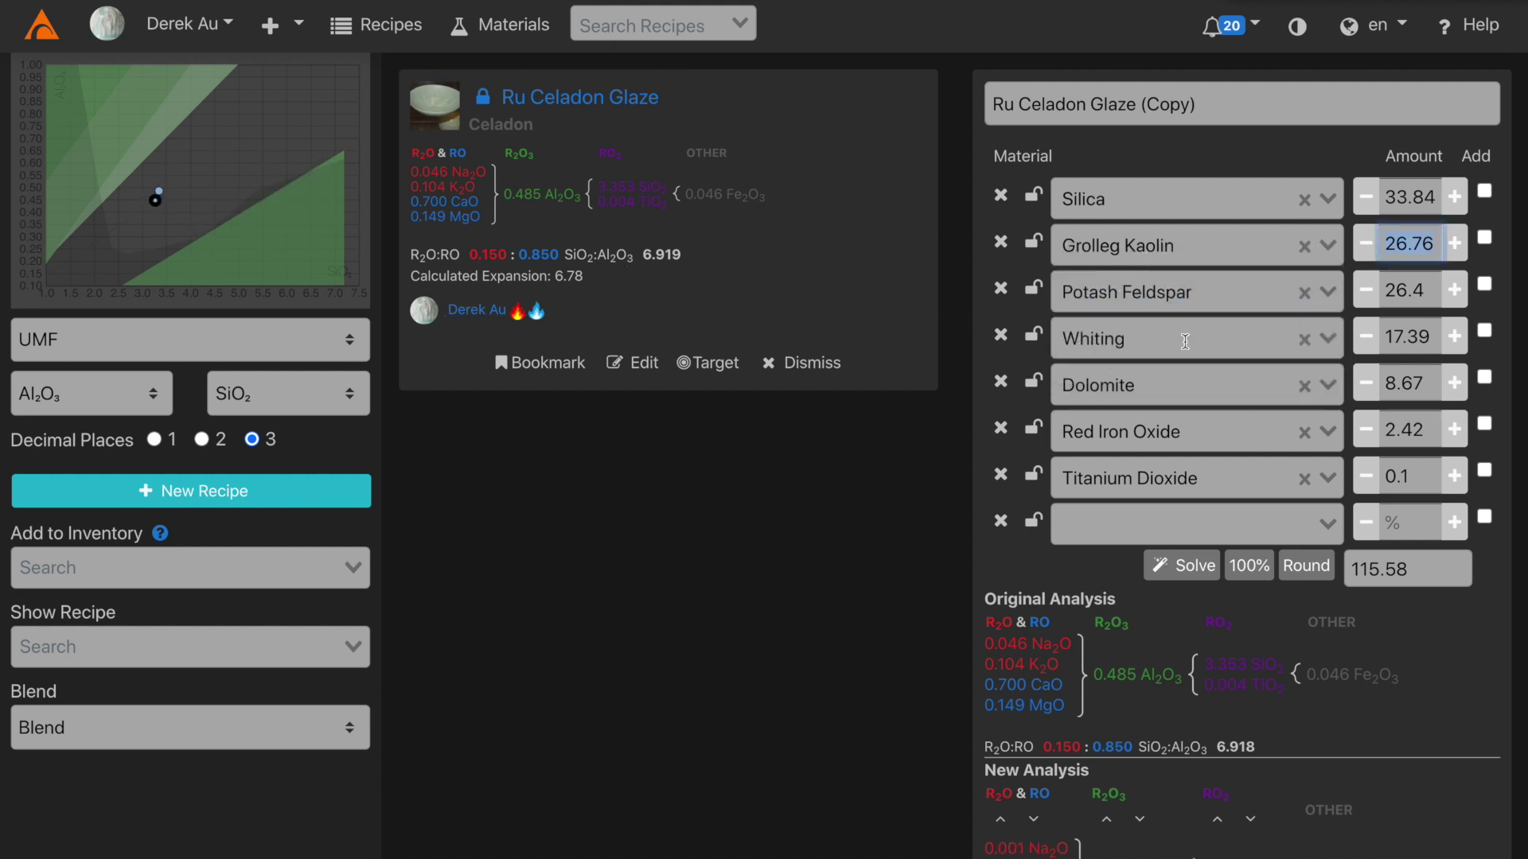
pyautogui.scroll(-2, 1082, 485)
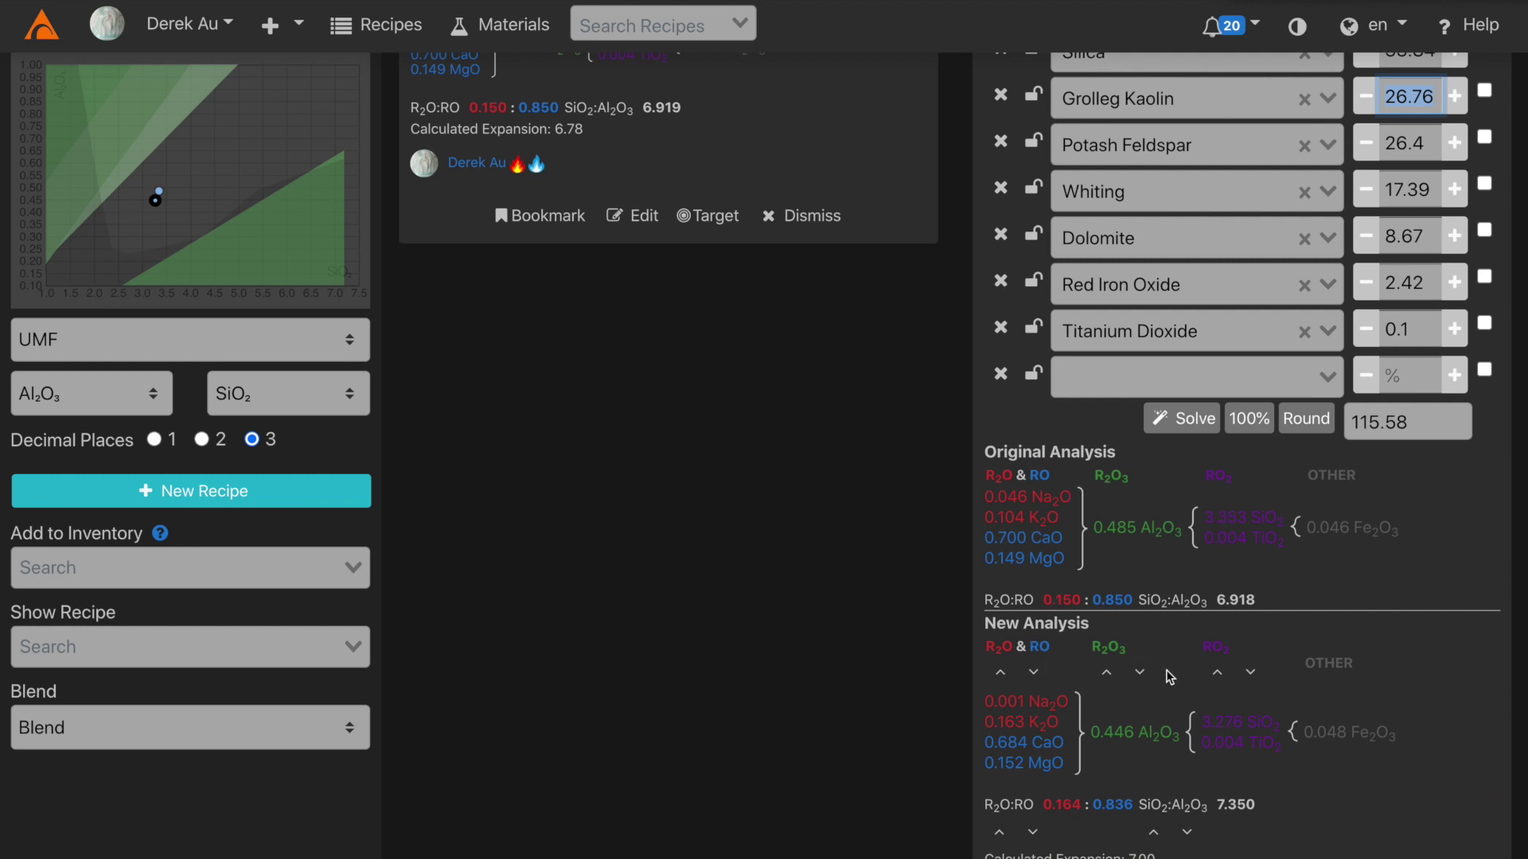
pyautogui.scroll(-3, 1170, 677)
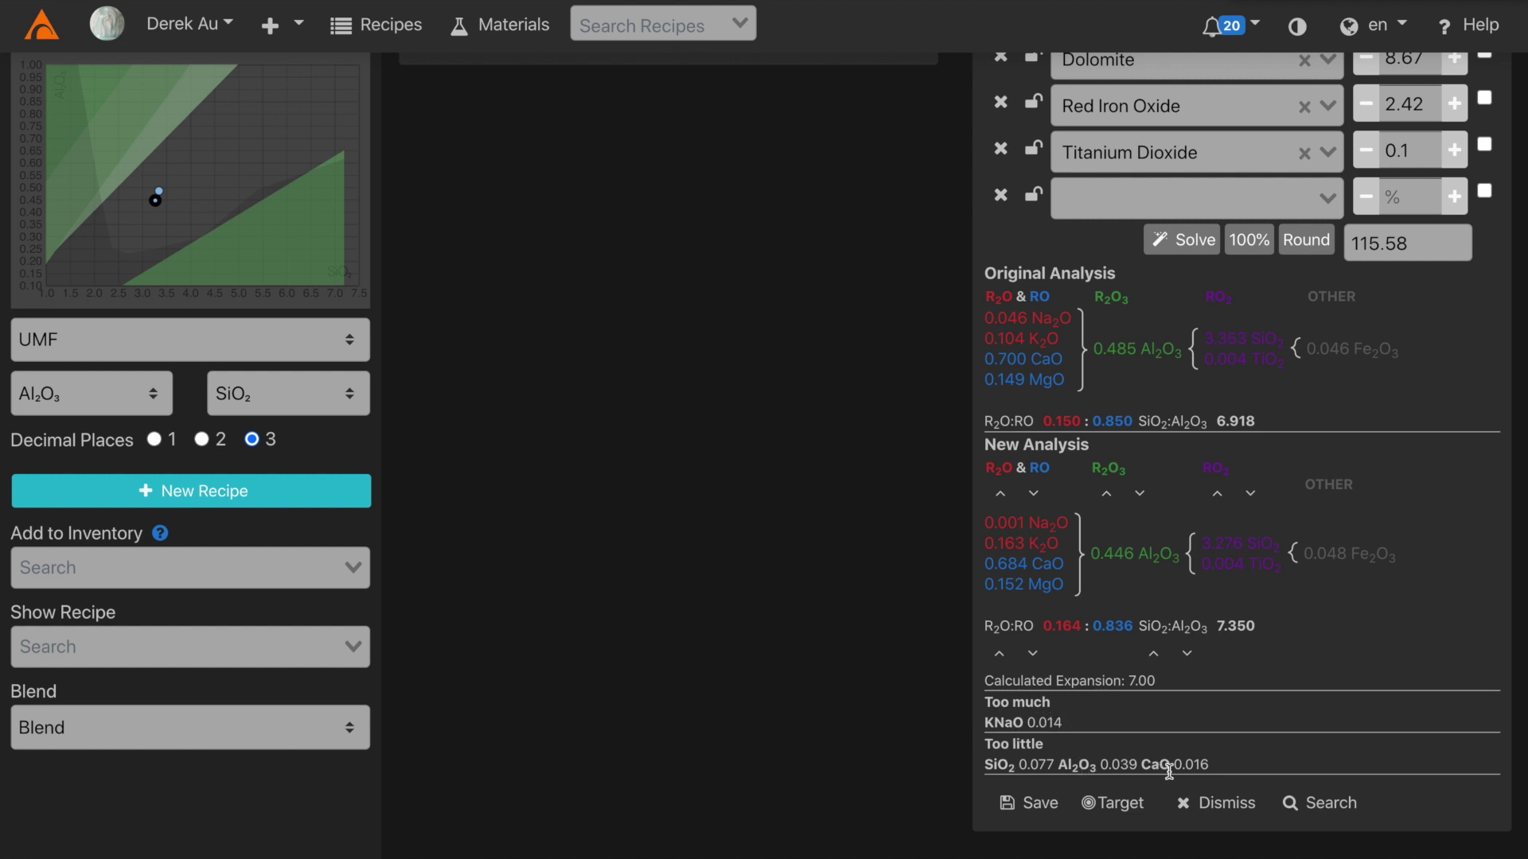
pyautogui.scroll(5, 1259, 769)
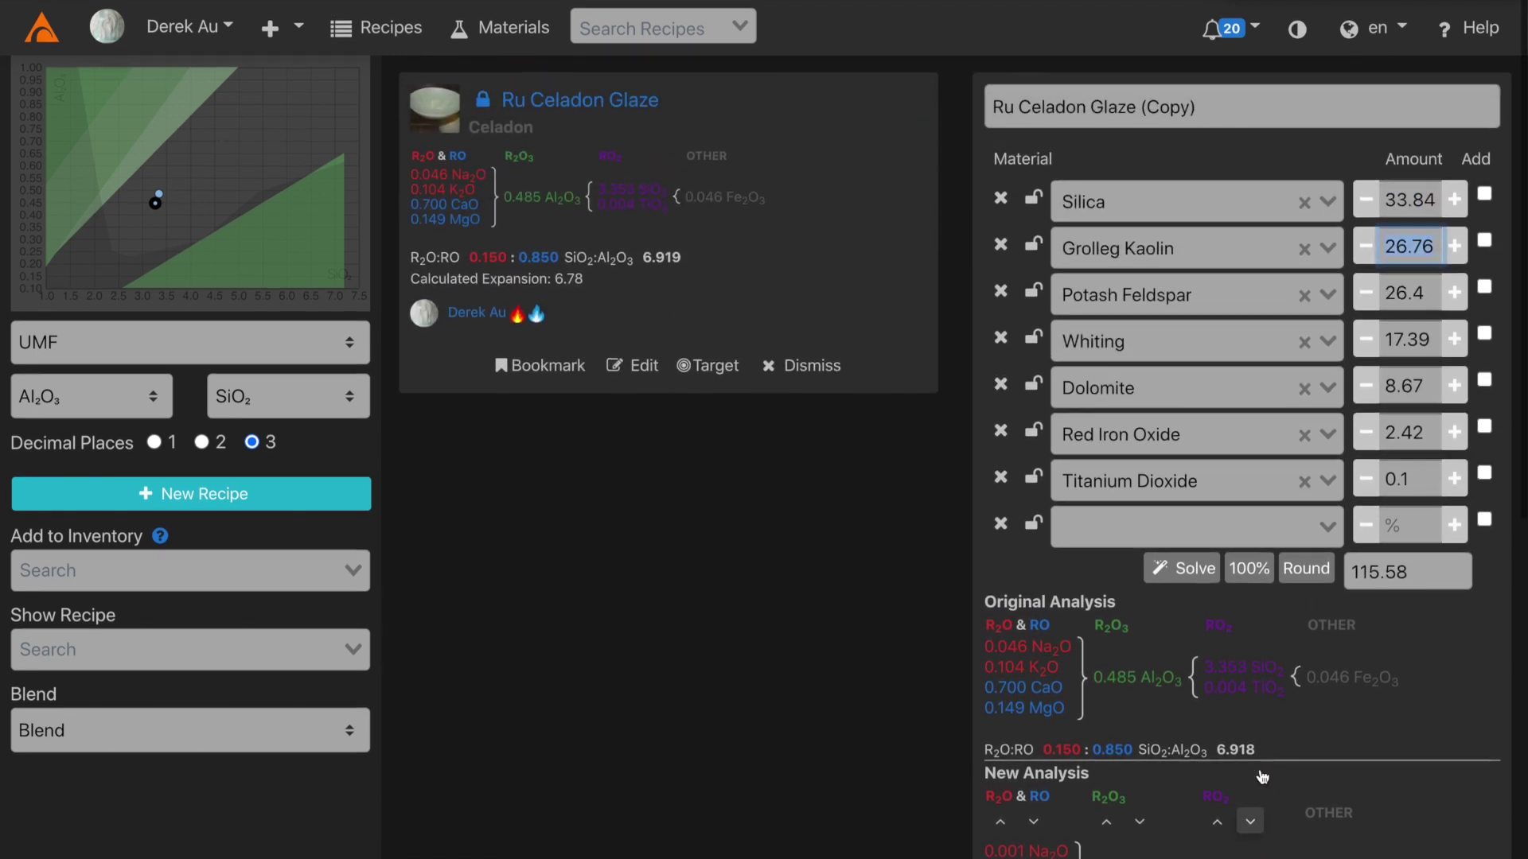
# Re-solve to Silica 34.07 and Grolleg Kaolin 30.99, totalling 115.79
pyautogui.click(1187, 567)
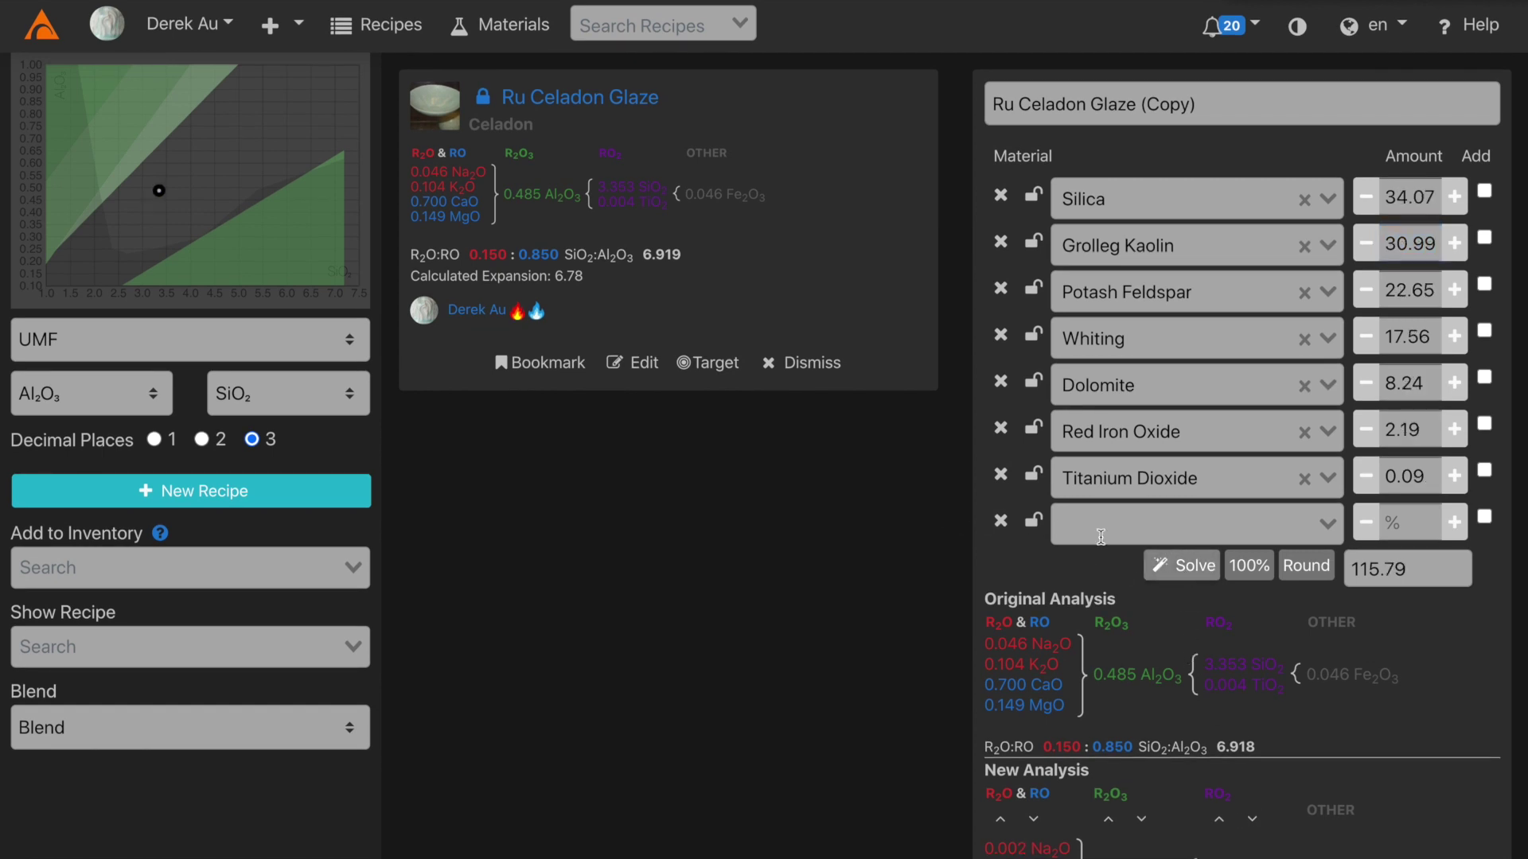
pyautogui.scroll(-3, 1143, 695)
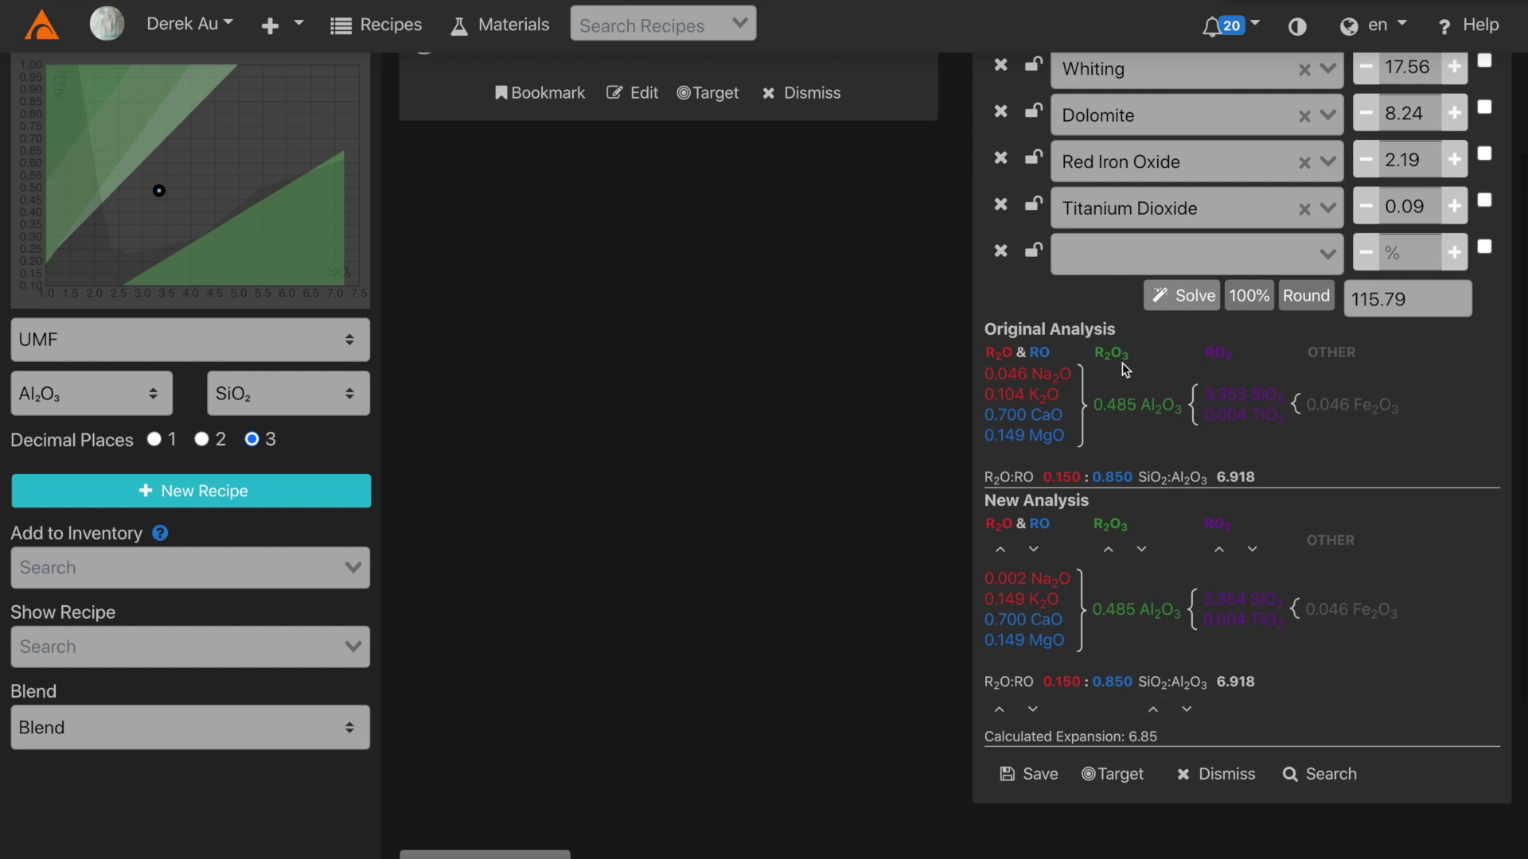
pyautogui.scroll(3, 1133, 618)
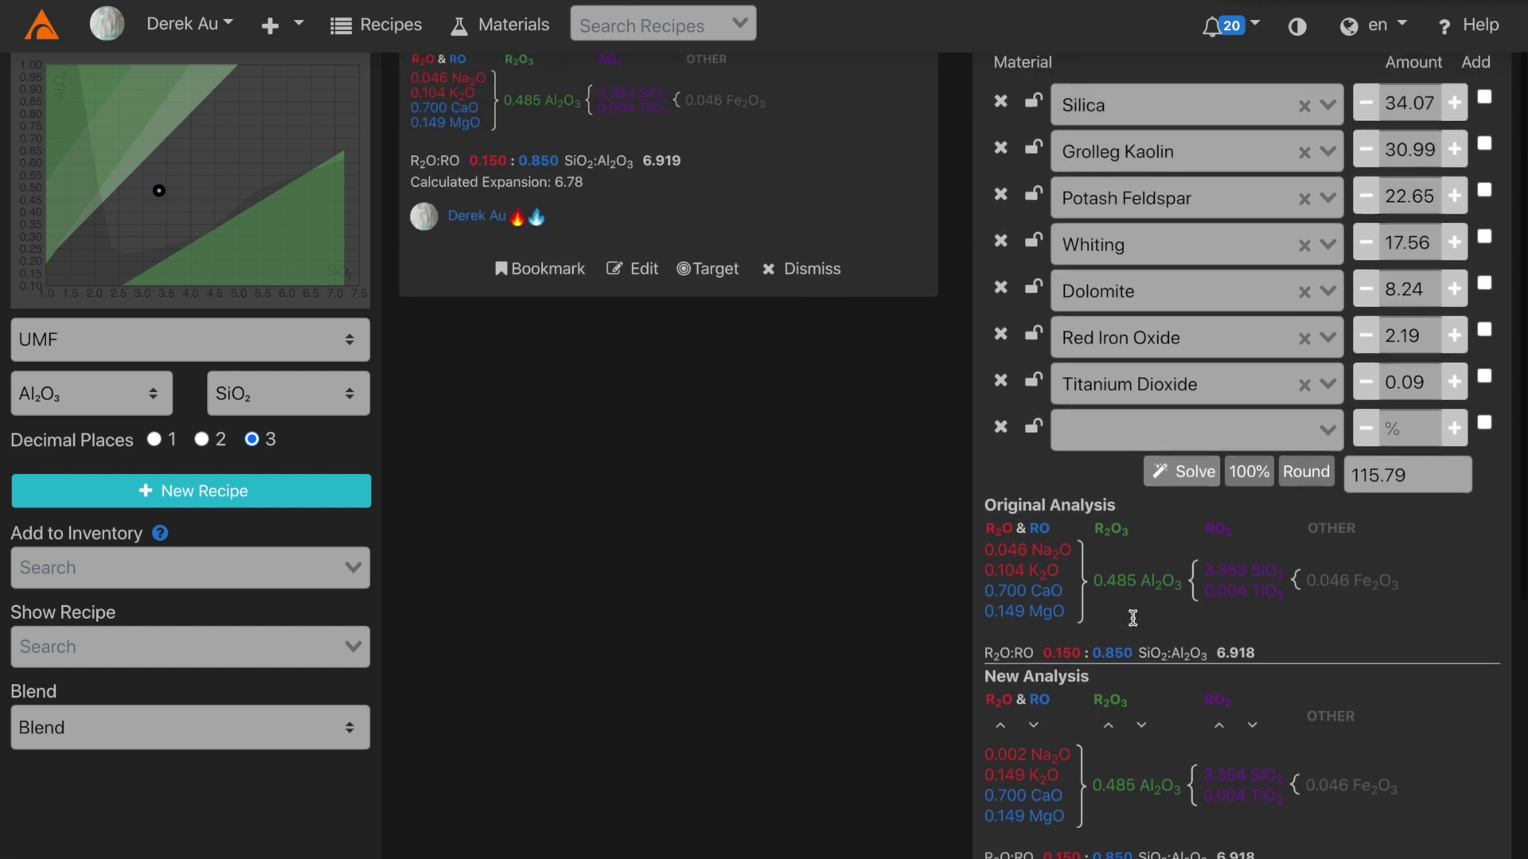
# Replace Potash Feldspar with Mahavir Potash Feldspar and re-solve the amounts
pyautogui.click(1154, 316)
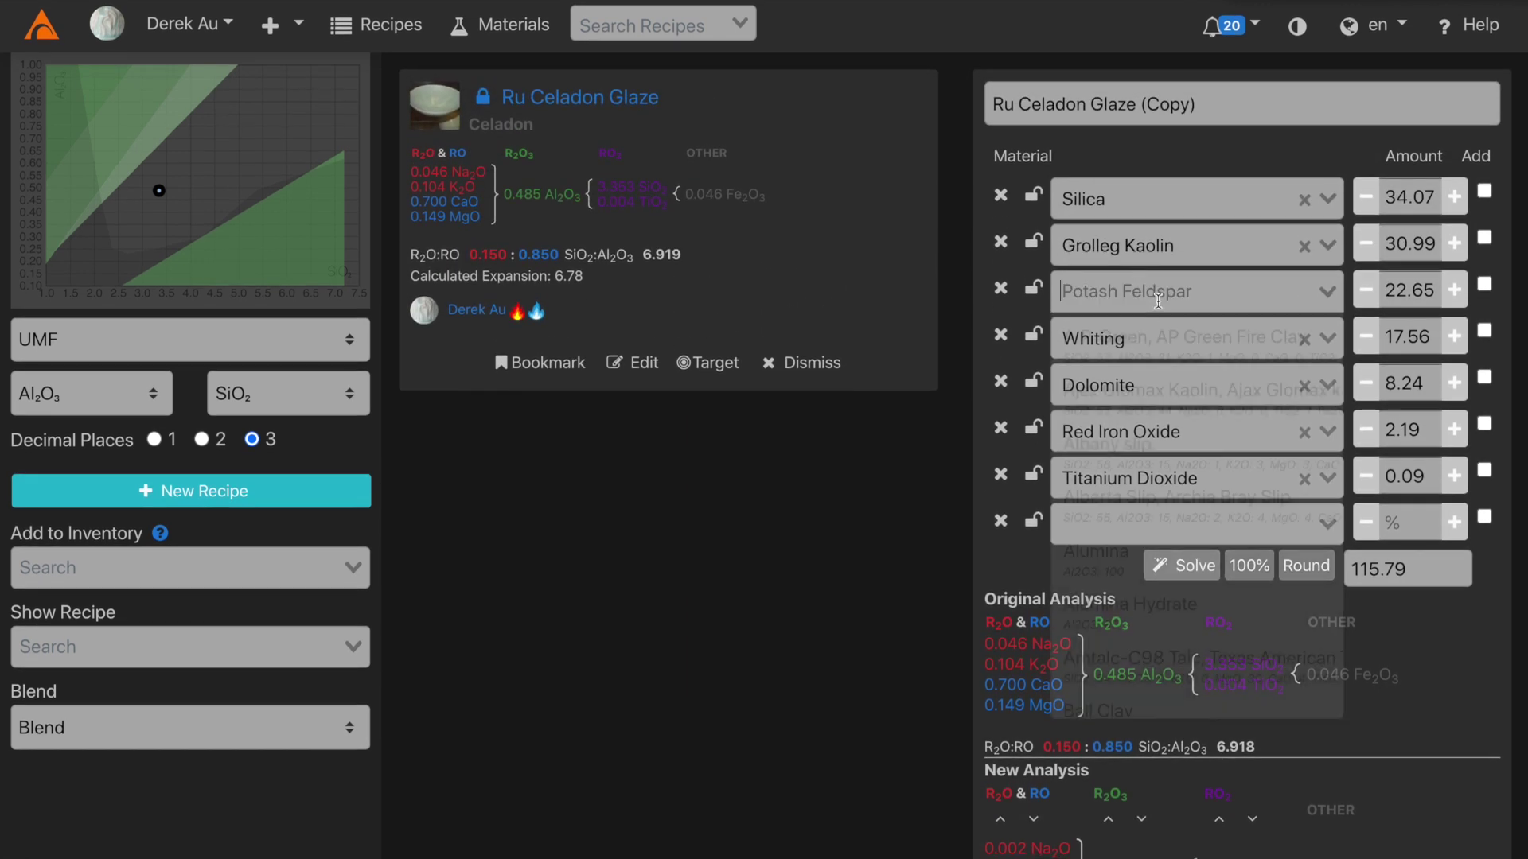
pyautogui.write('mha')
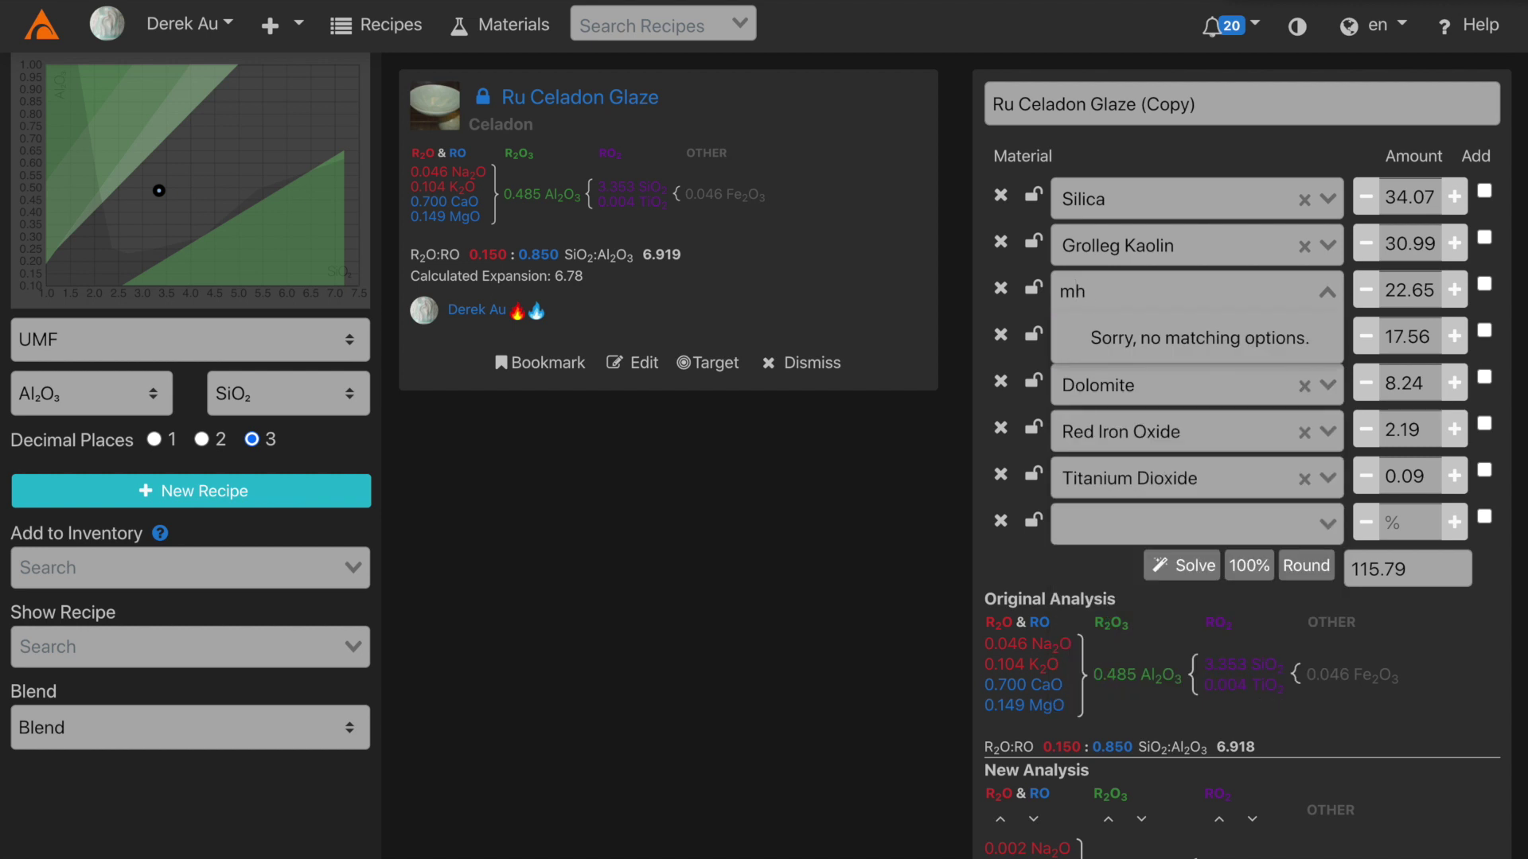
pyautogui.press('BackSpace')
pyautogui.write('ahavi')
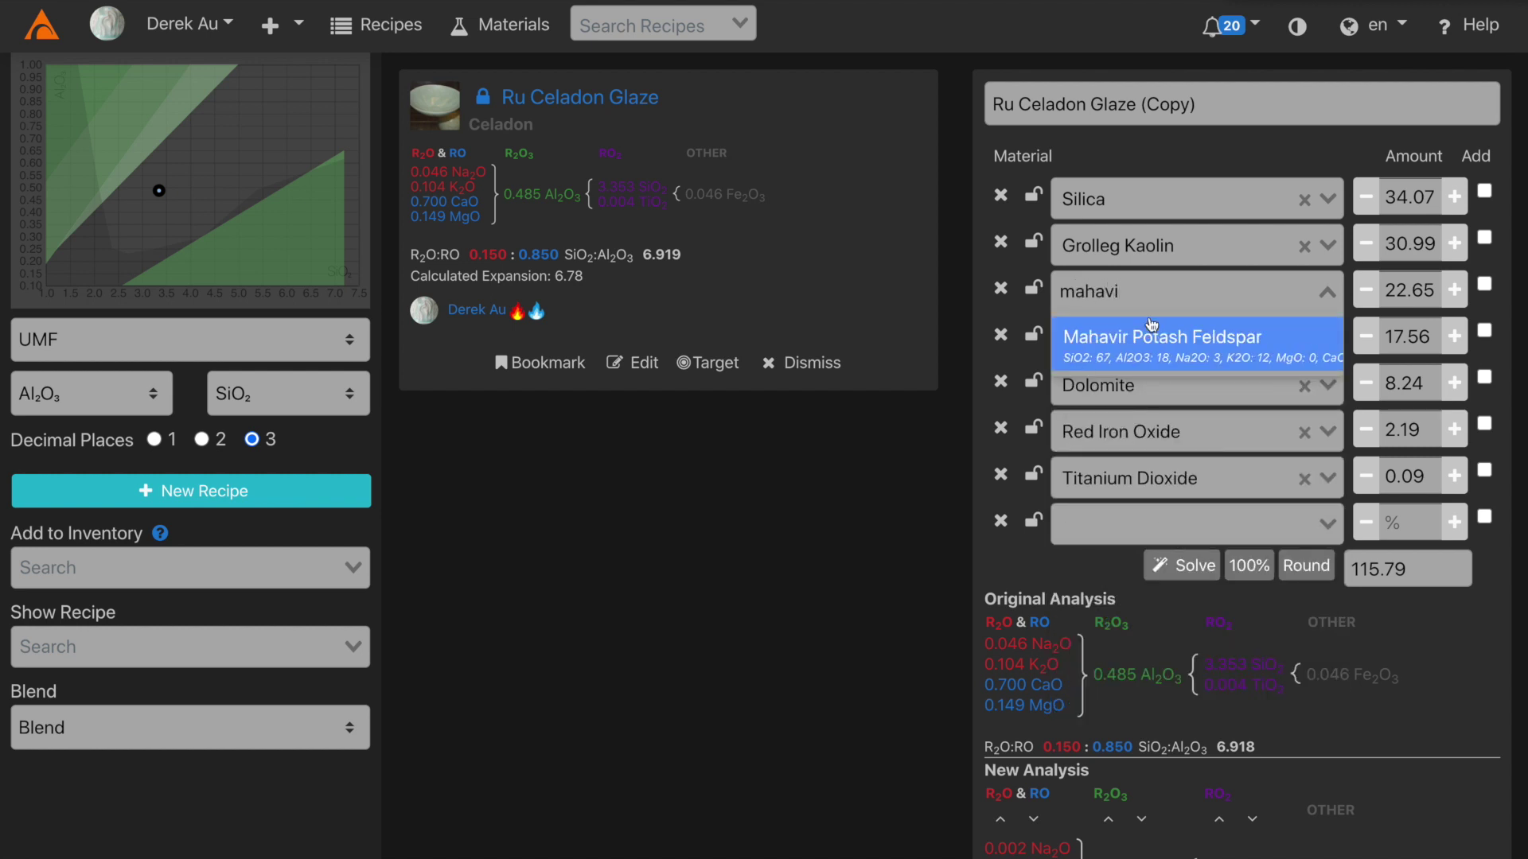
pyautogui.click(1142, 329)
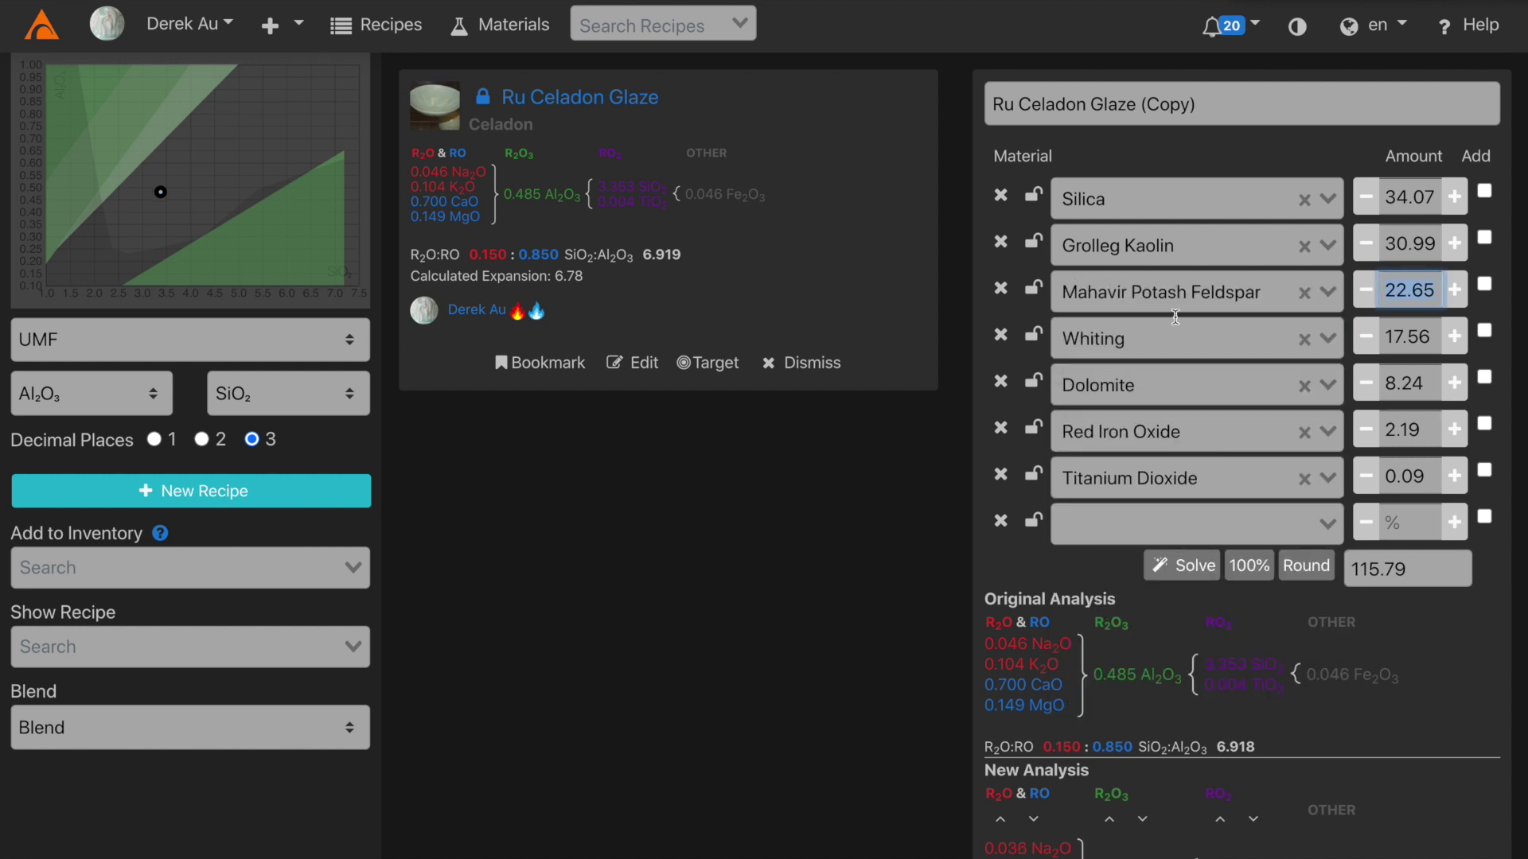
pyautogui.click(1168, 566)
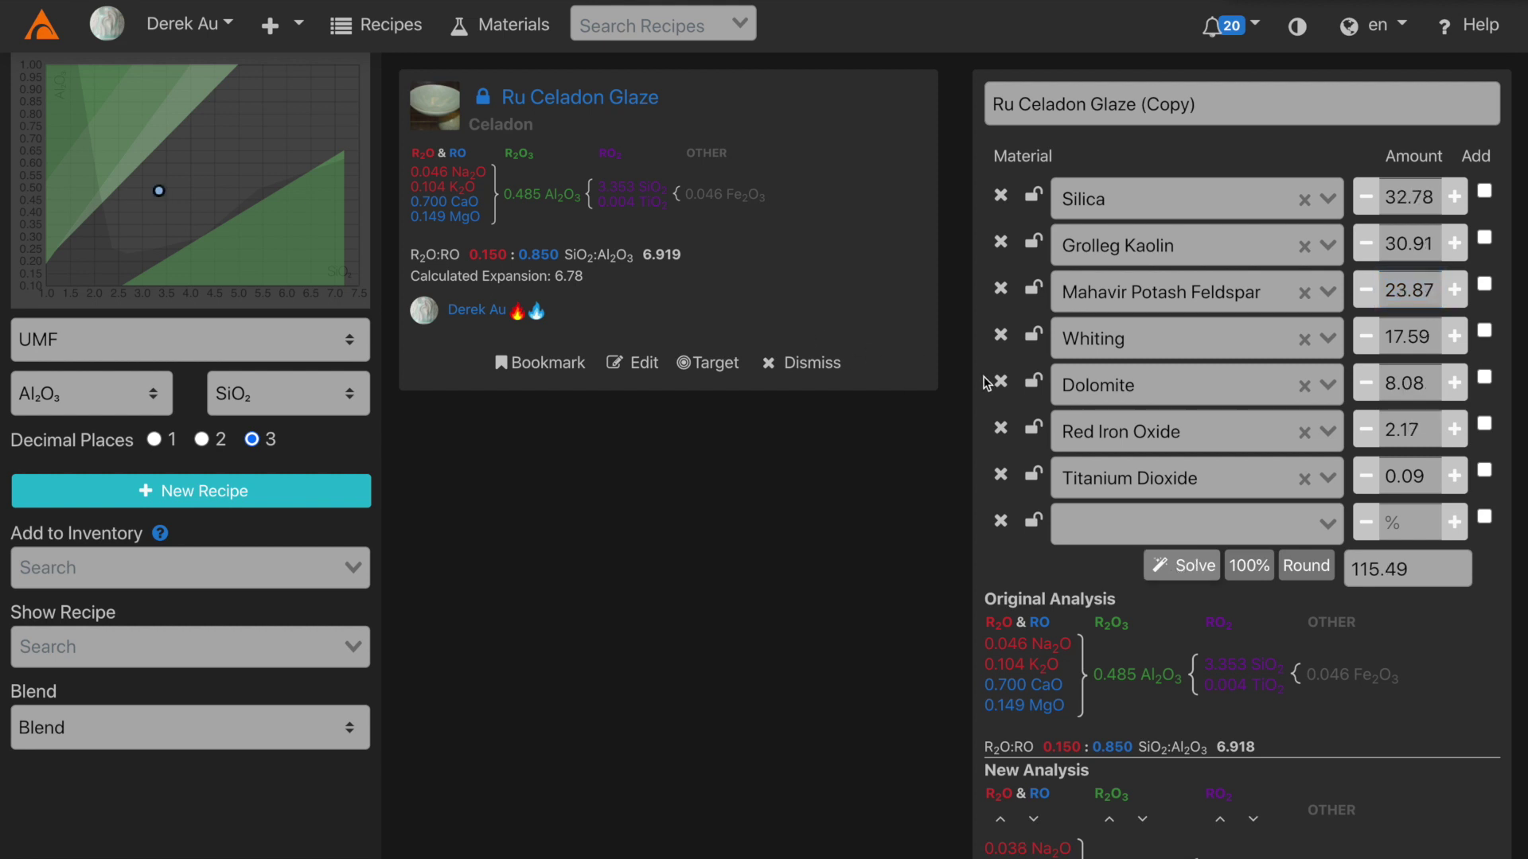
# Replace Whiting with Wollastonite and re-solve, giving Wollastonite 20.44 and total 107.77
pyautogui.click(1132, 350)
pyautogui.write('woll')
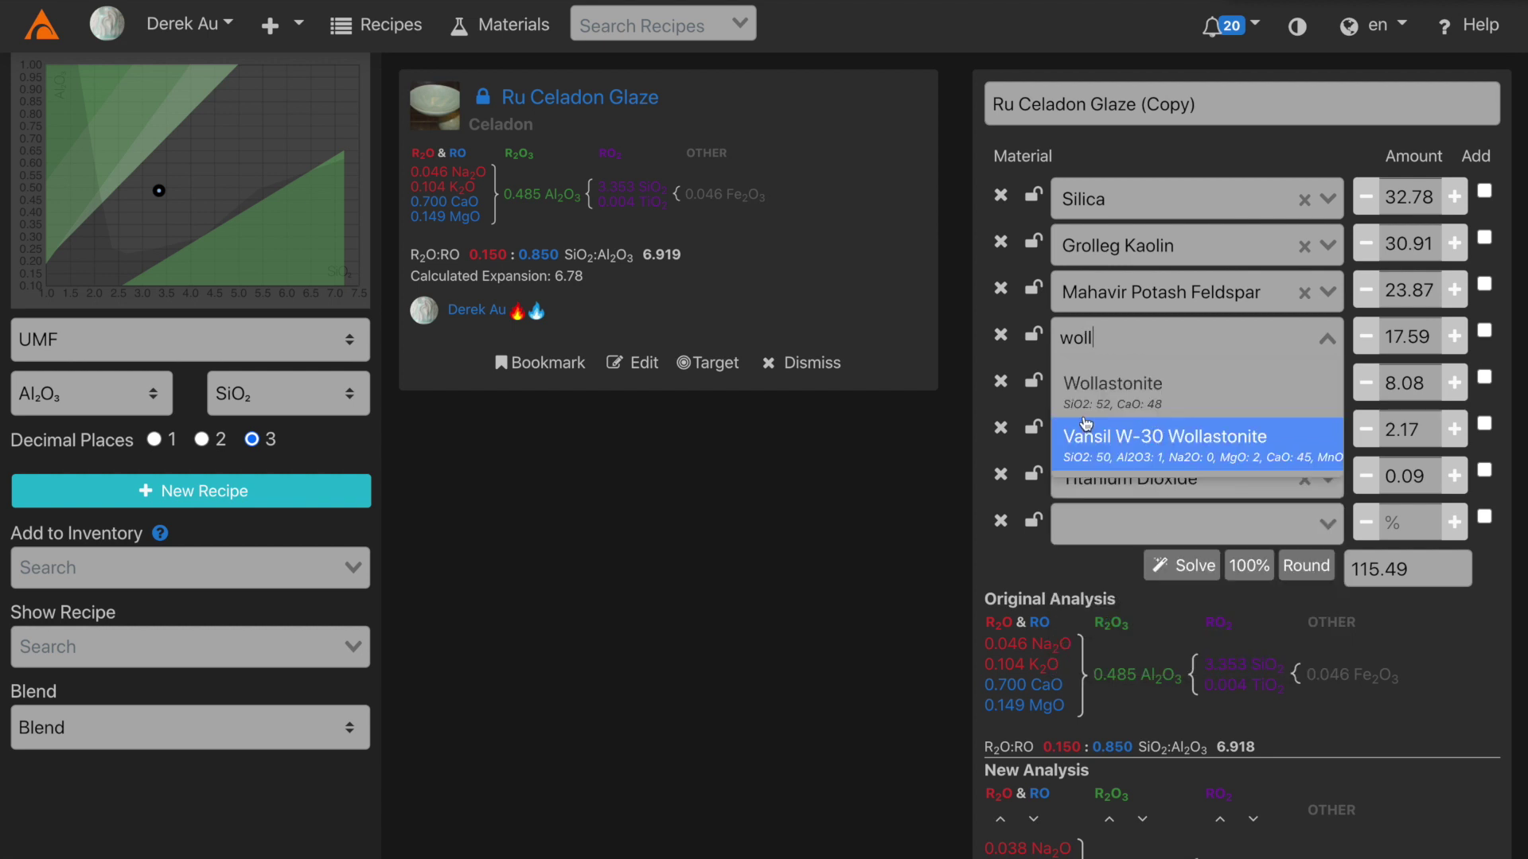
pyautogui.click(1163, 415)
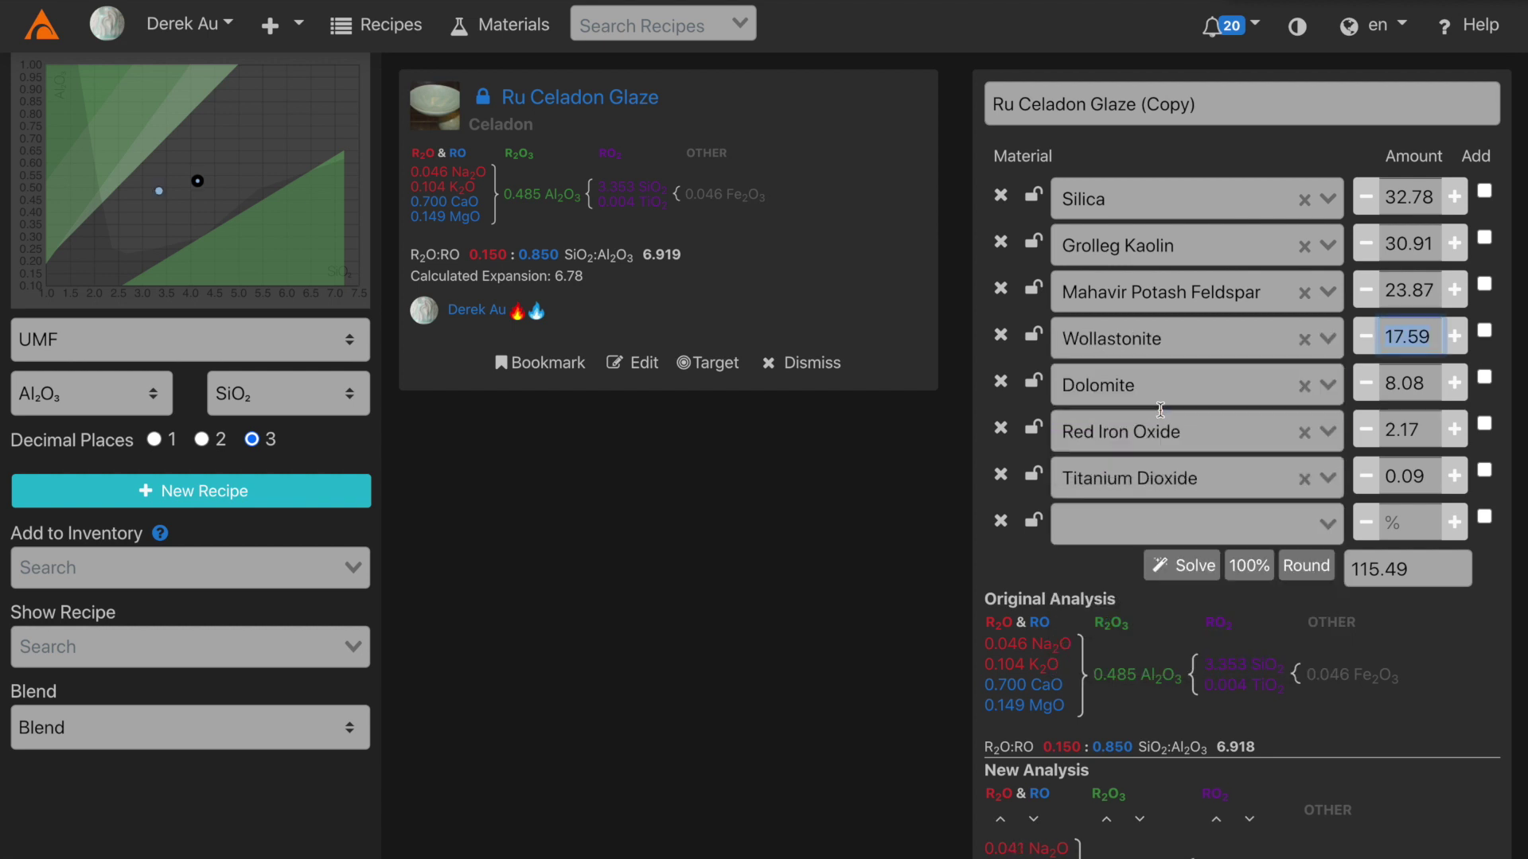
pyautogui.click(1167, 575)
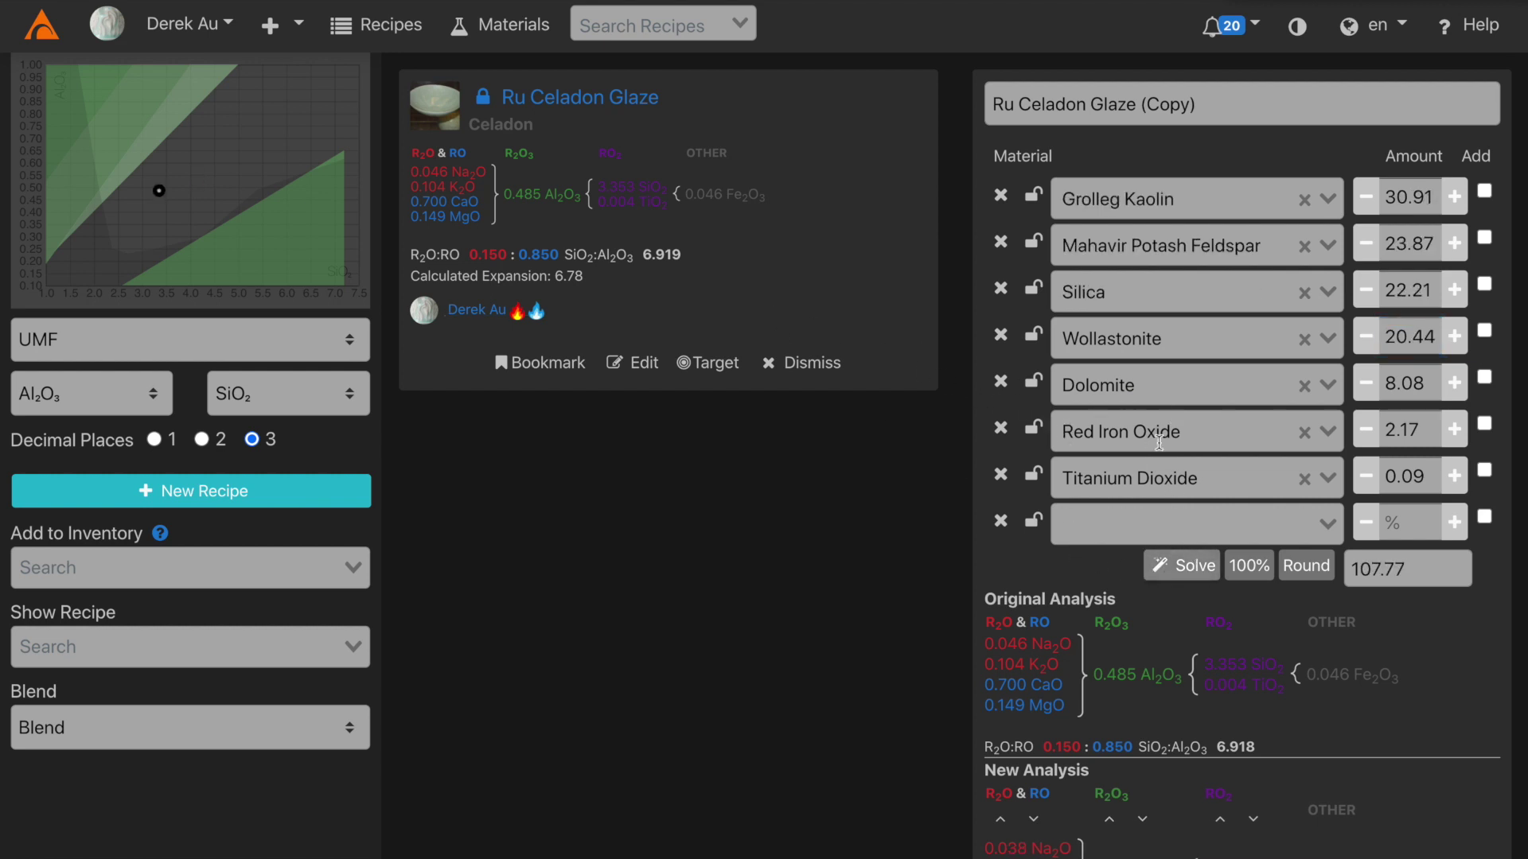
pyautogui.click(1146, 383)
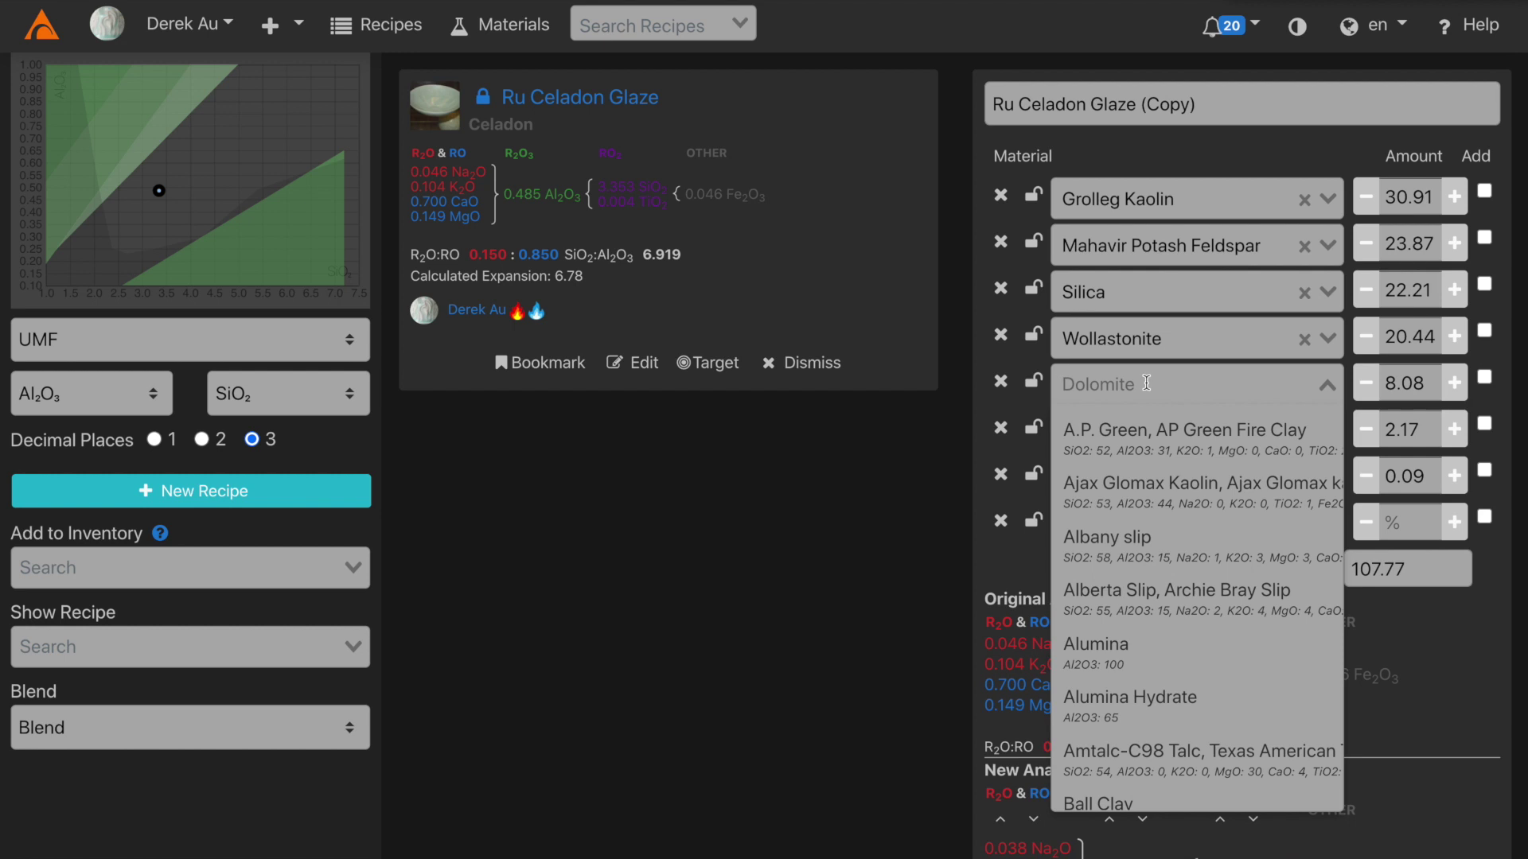
# Swap Dolomite for Talc and re-solve to Talc 5.55, Silica 16.04, Wollastonite 25.54
pyautogui.write('talc')
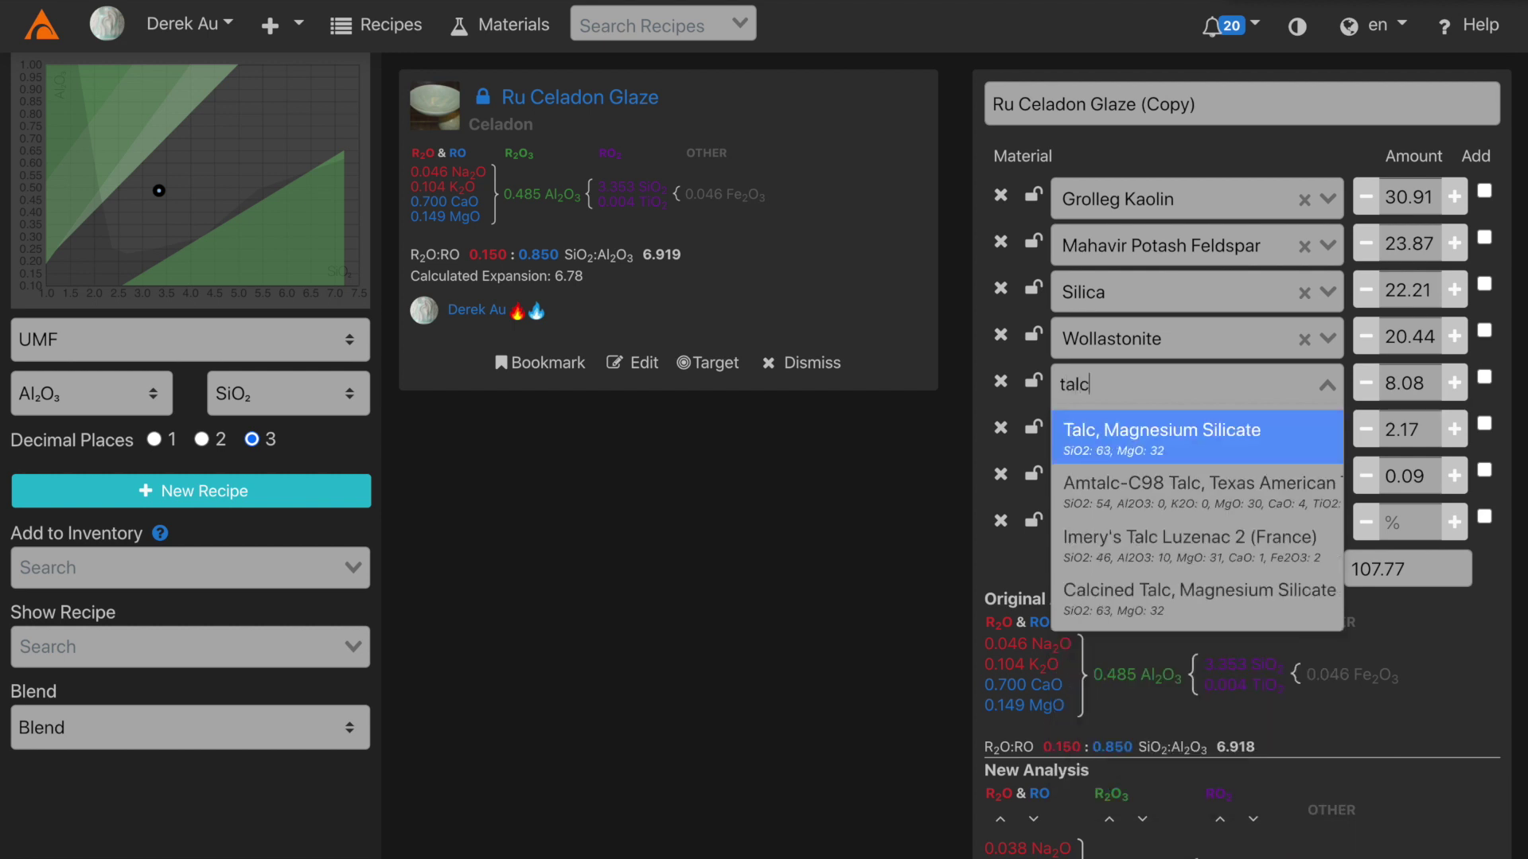
pyautogui.click(1161, 459)
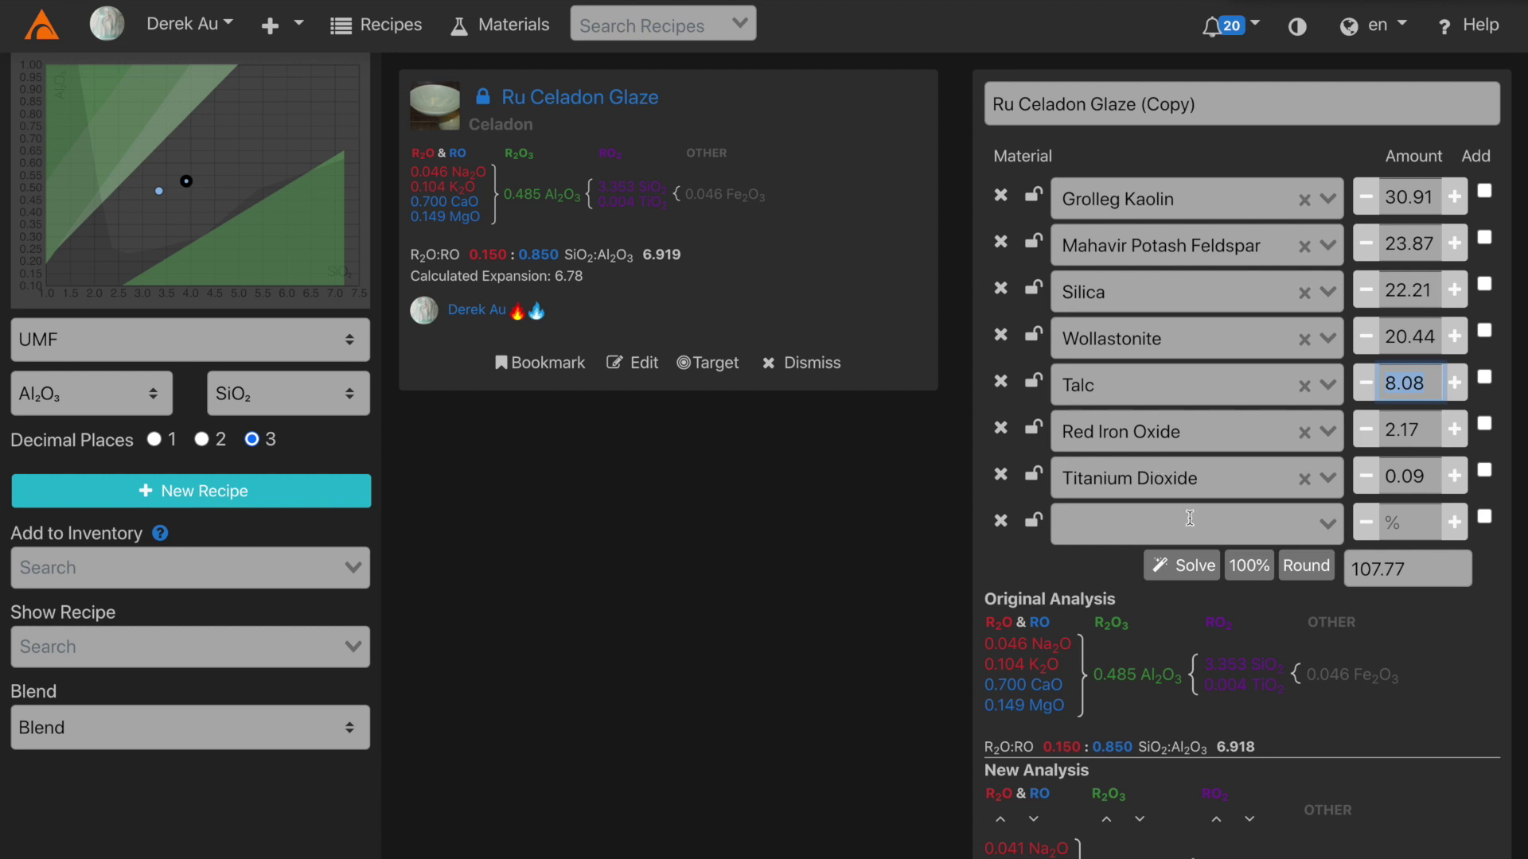
pyautogui.click(1154, 390)
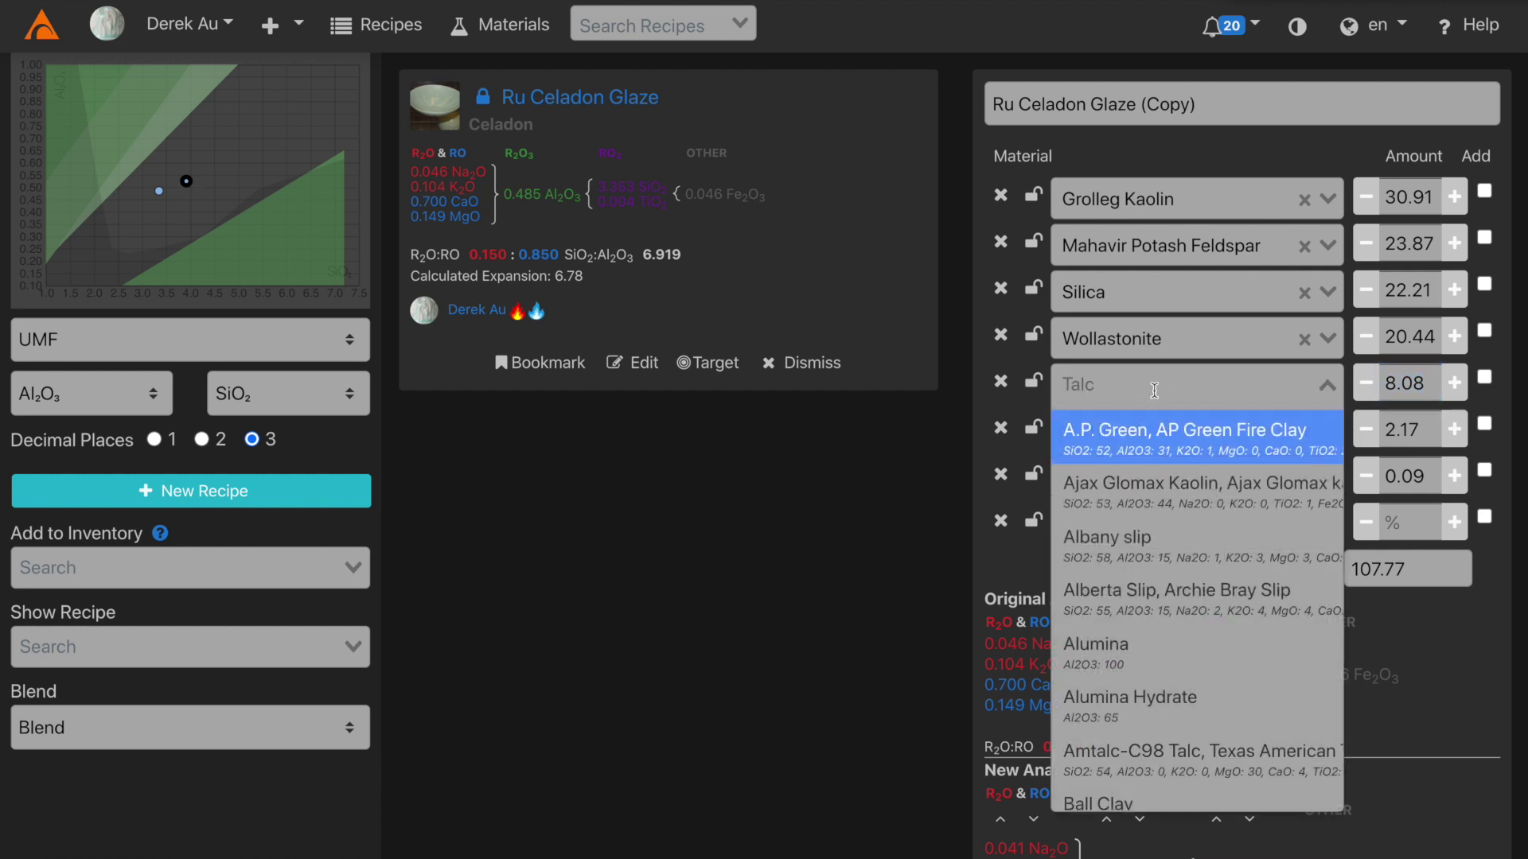
pyautogui.write('mgo')
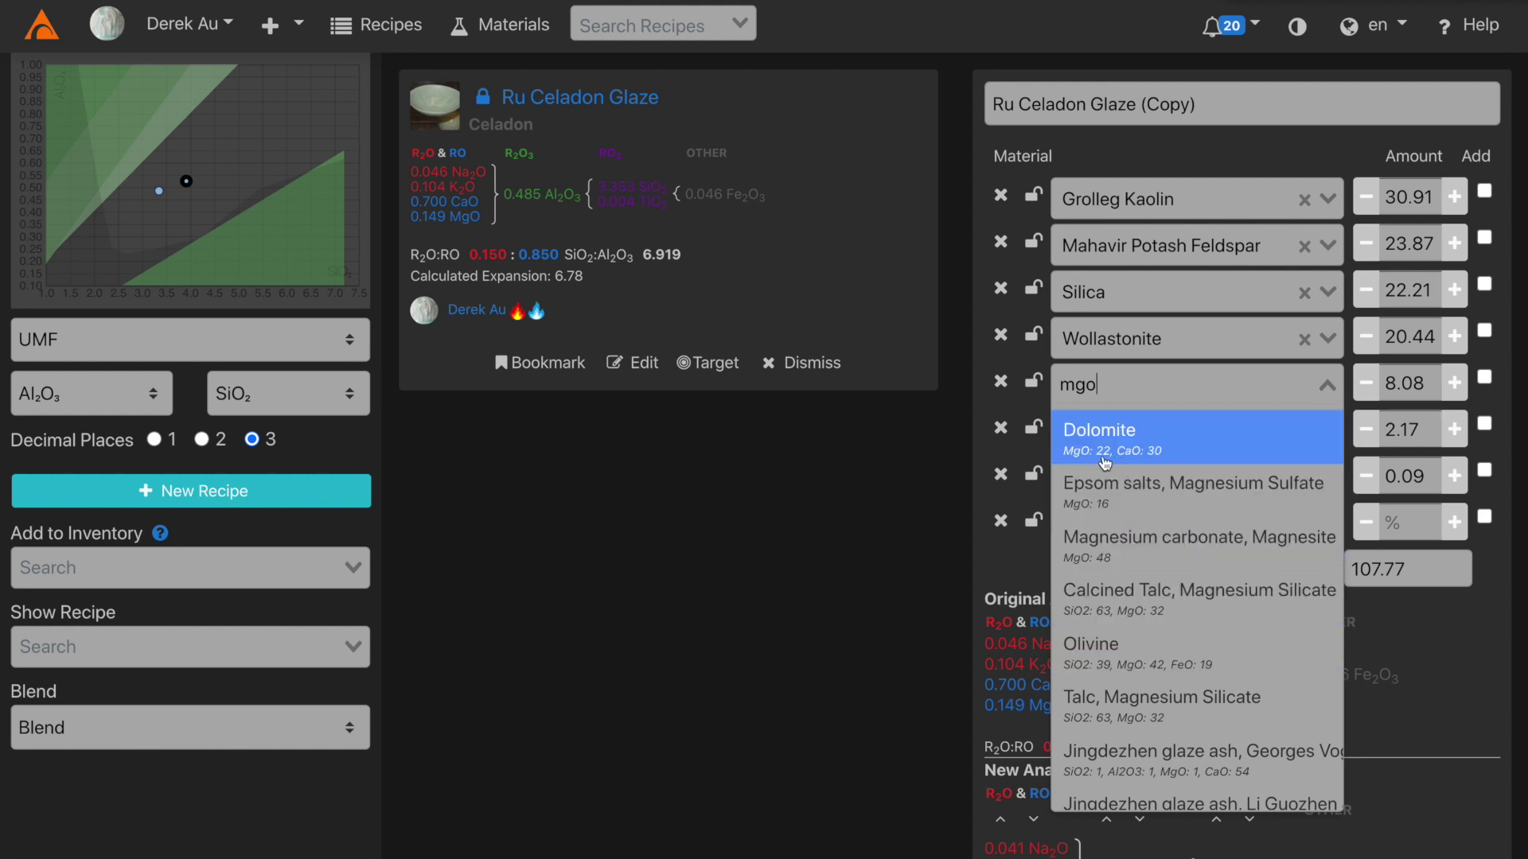
pyautogui.scroll(-3, 1134, 548)
pyautogui.scroll(-3, 1134, 547)
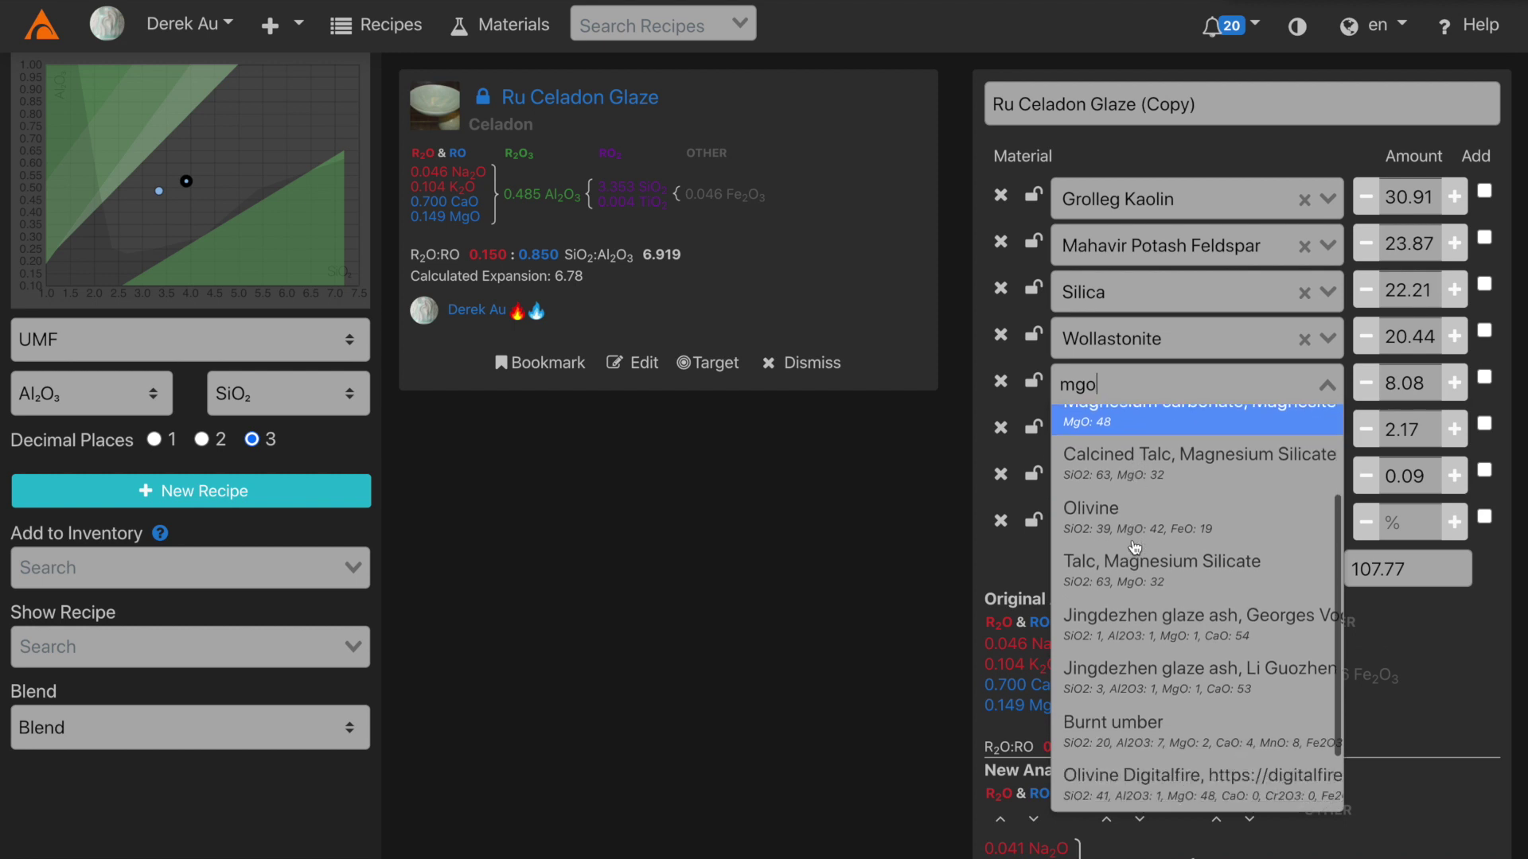
pyautogui.scroll(3, 1126, 720)
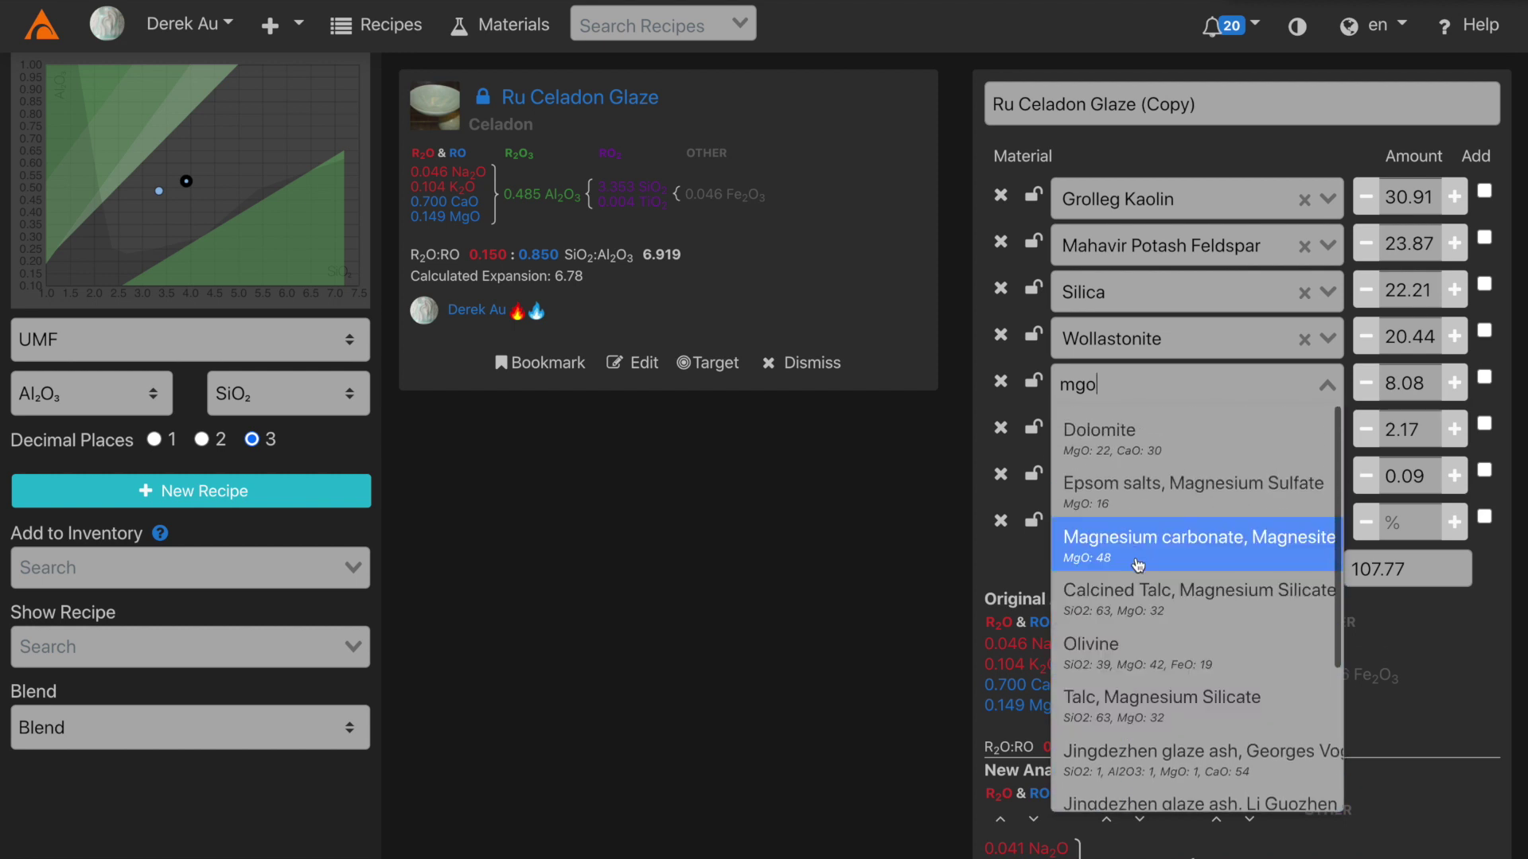
pyautogui.click(1123, 721)
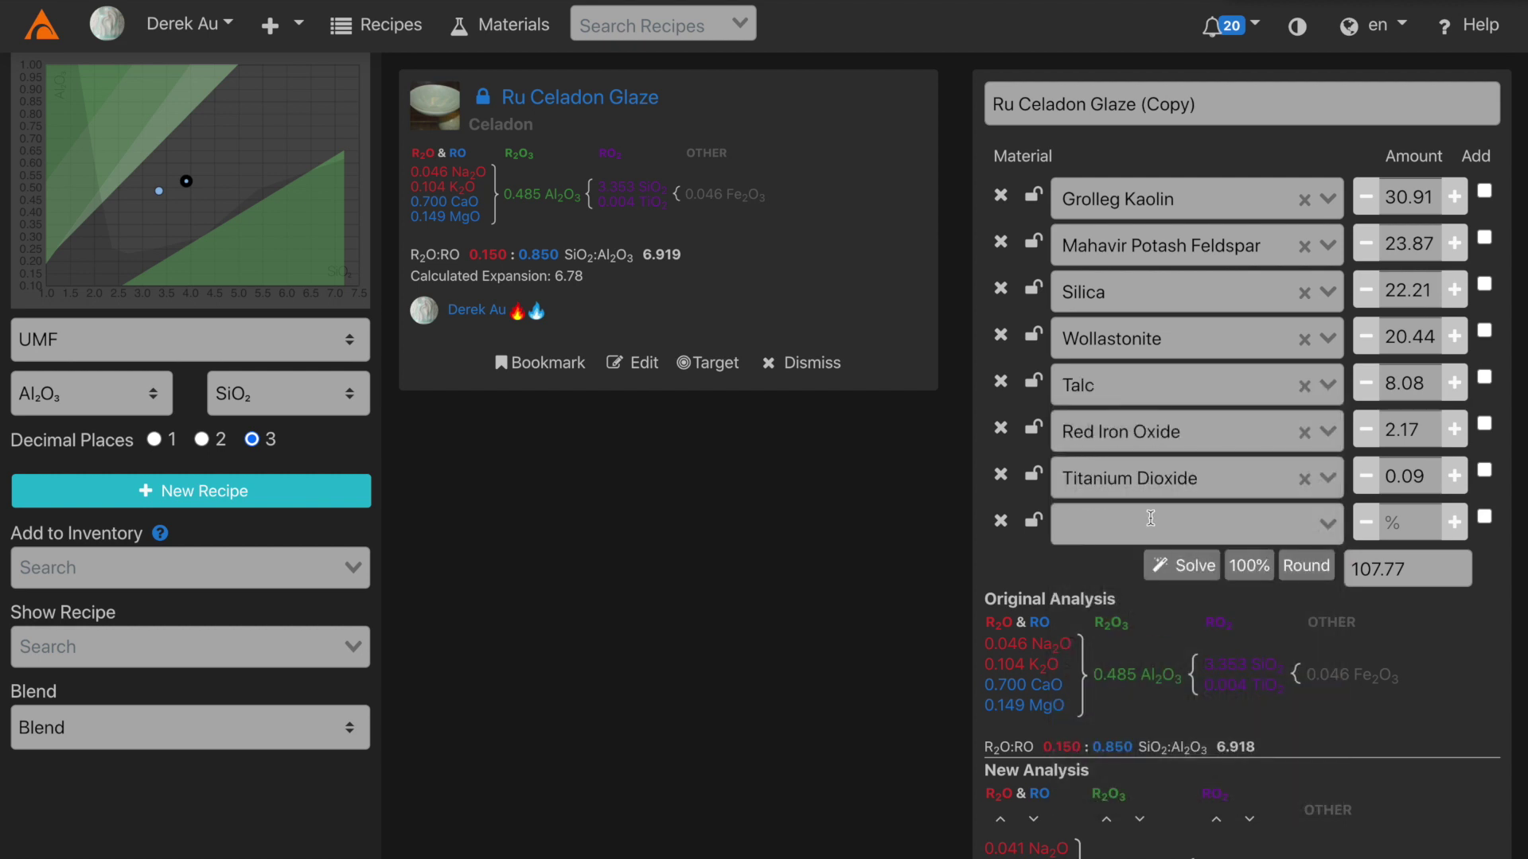
pyautogui.click(1184, 576)
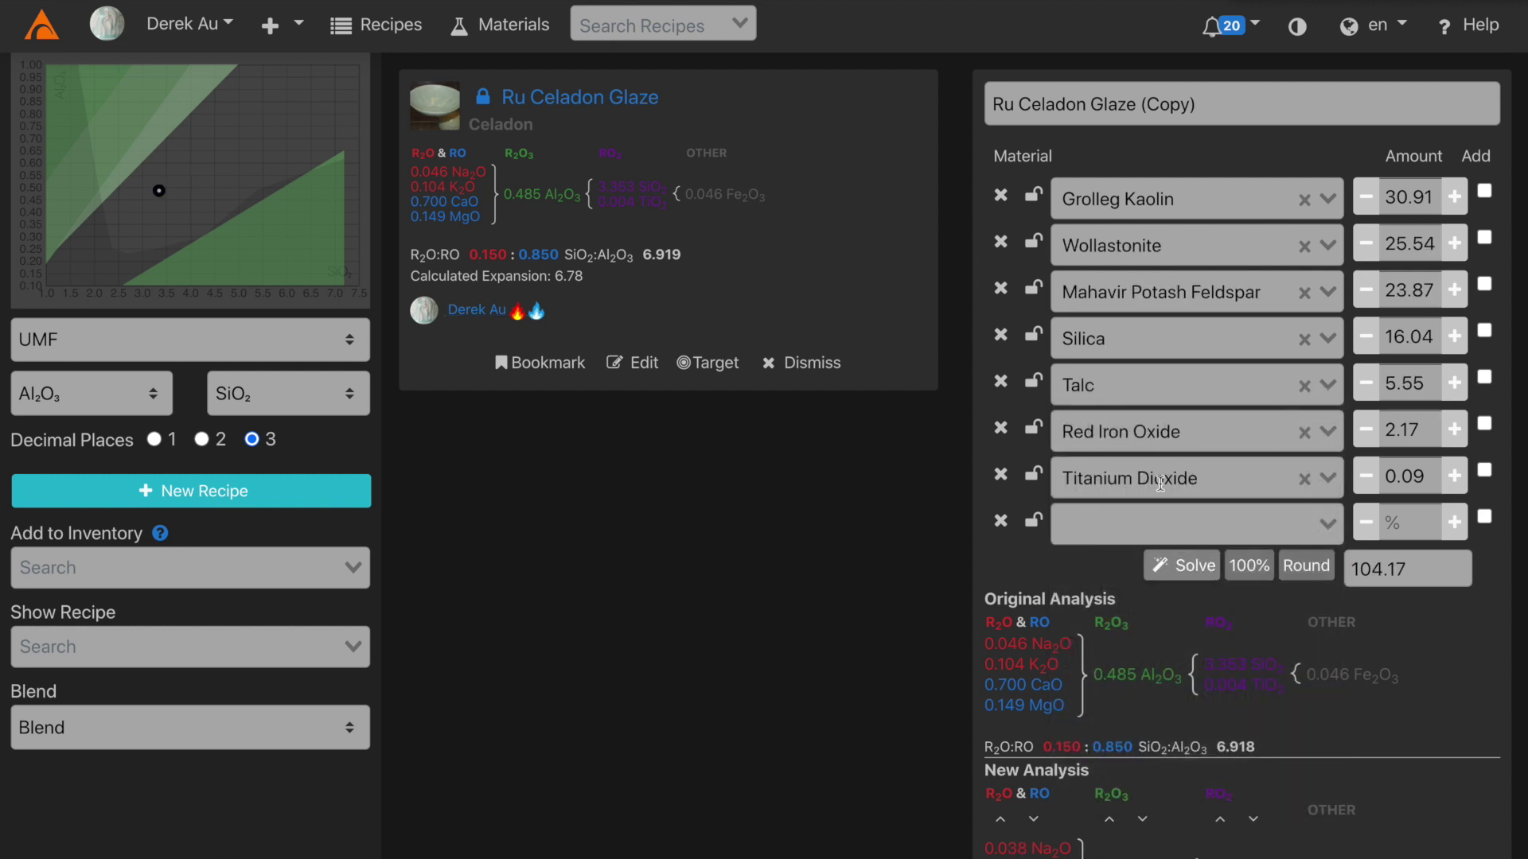
# Swap in Yellow Iron Oxide at 2.34, re-solve, and remove Titanium Dioxide for total 104.25
pyautogui.click(1144, 440)
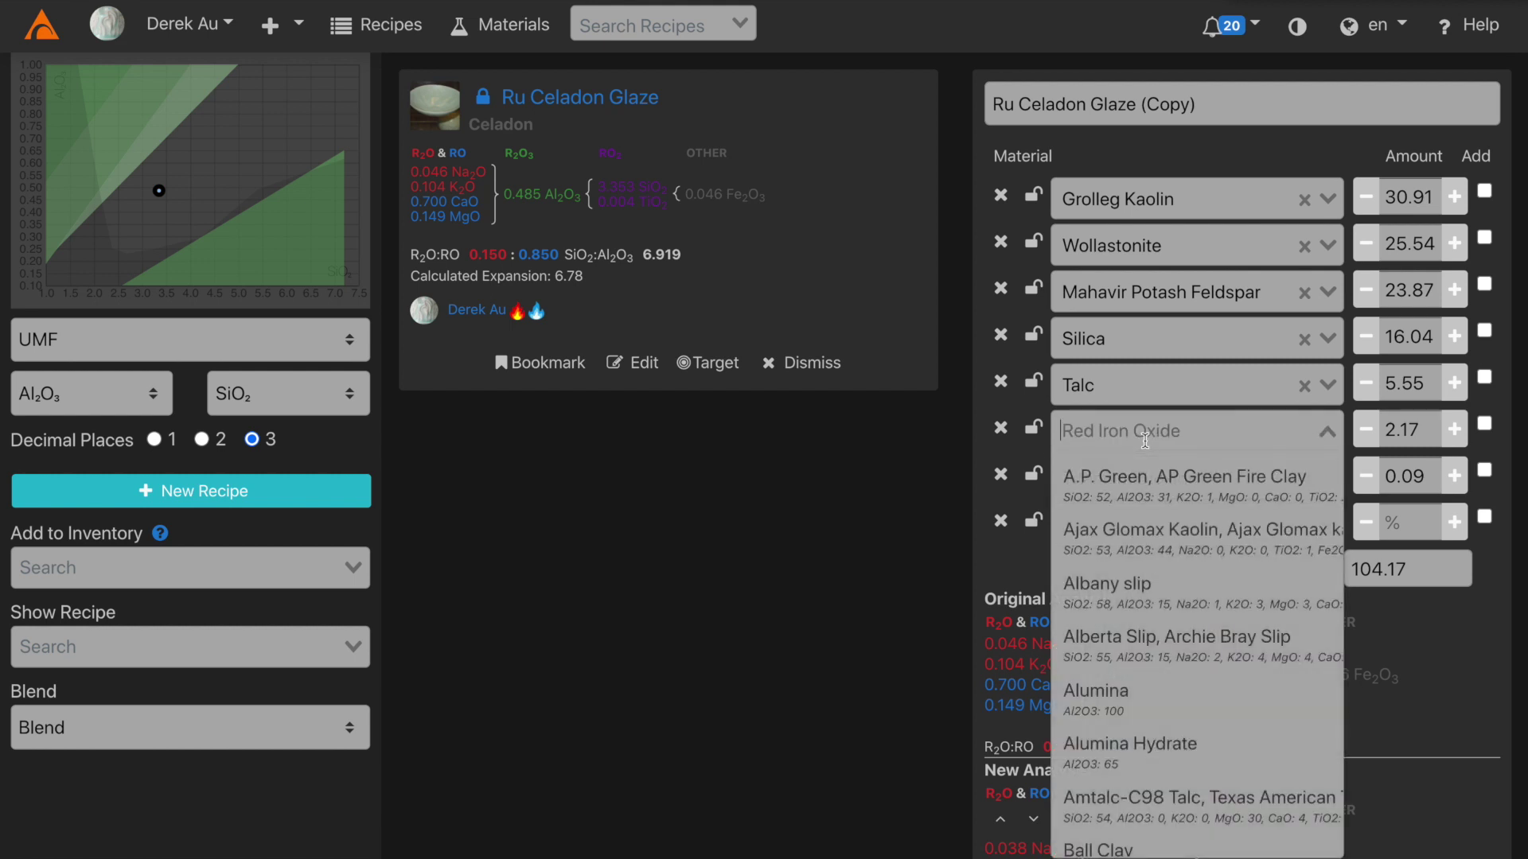
pyautogui.write('yello')
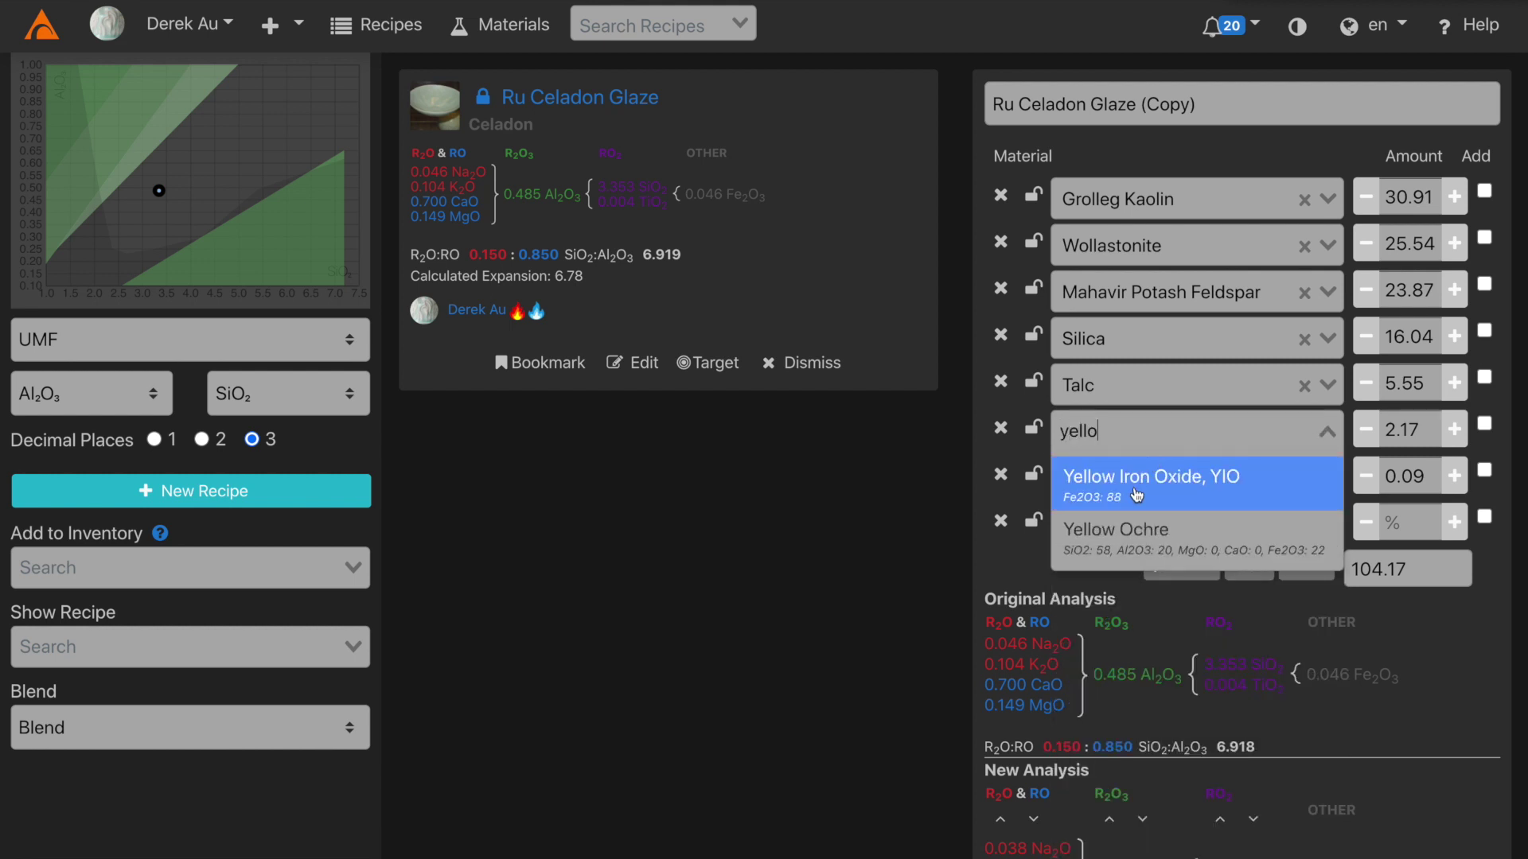
pyautogui.click(1137, 481)
pyautogui.click(1176, 569)
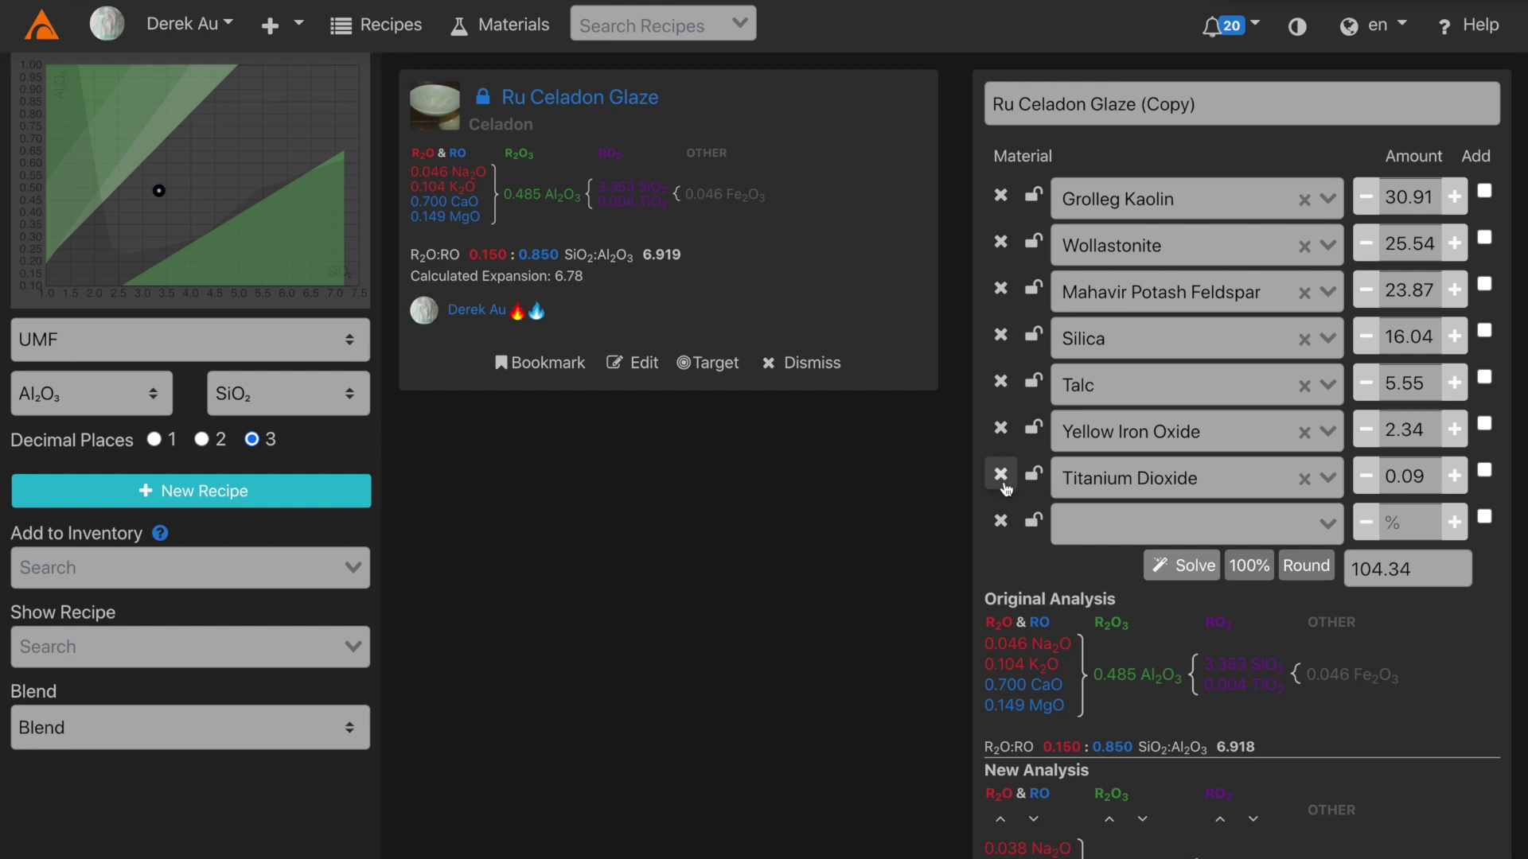
pyautogui.click(1001, 475)
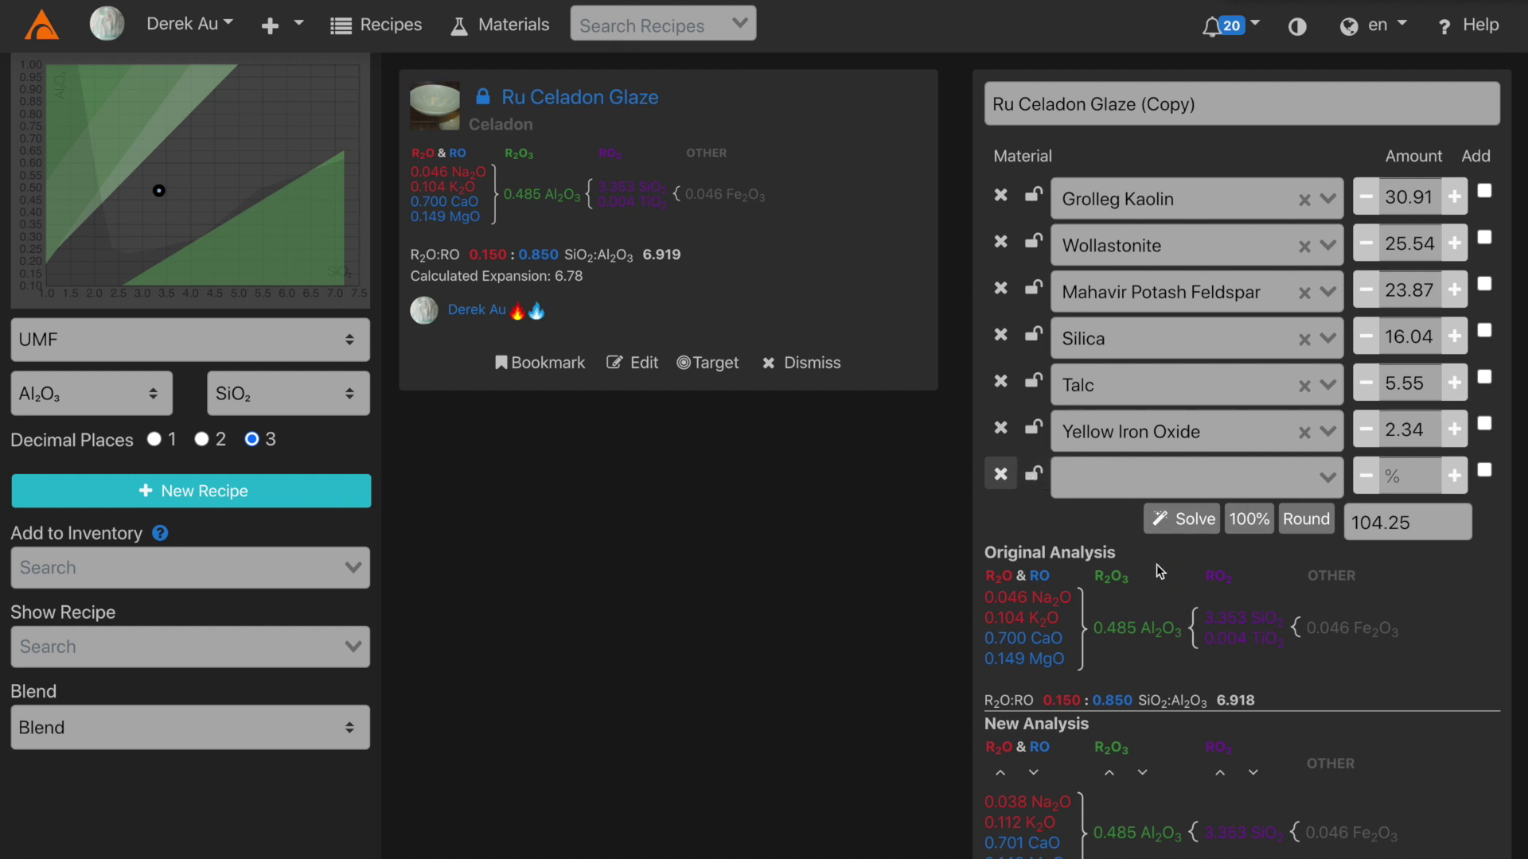
# Save Ru Celadon Glaze (Copy) and view its new recipe page
pyautogui.scroll(-4, 1158, 566)
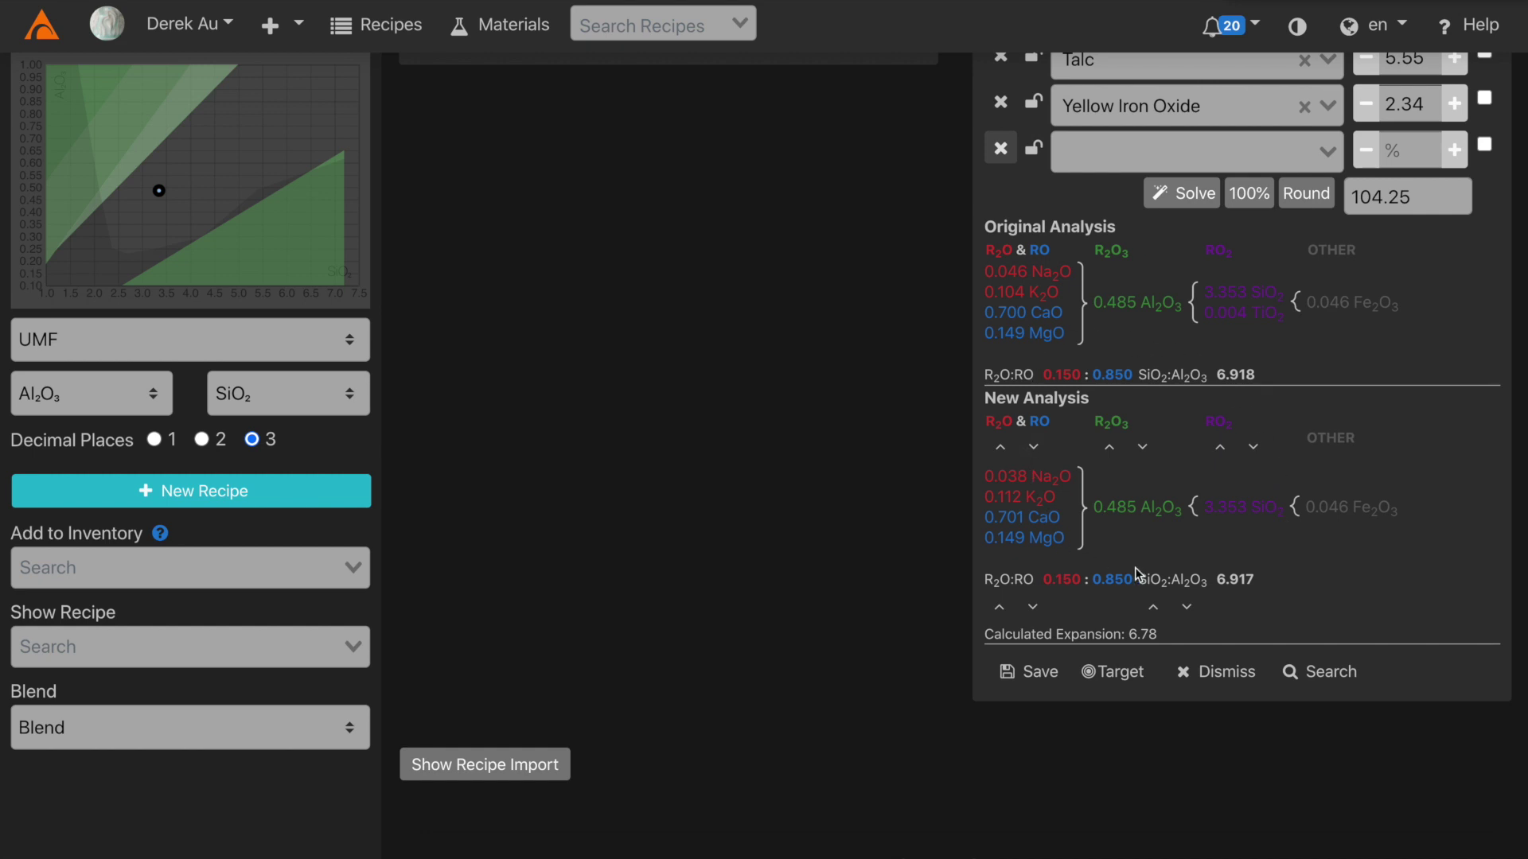
pyautogui.click(1035, 678)
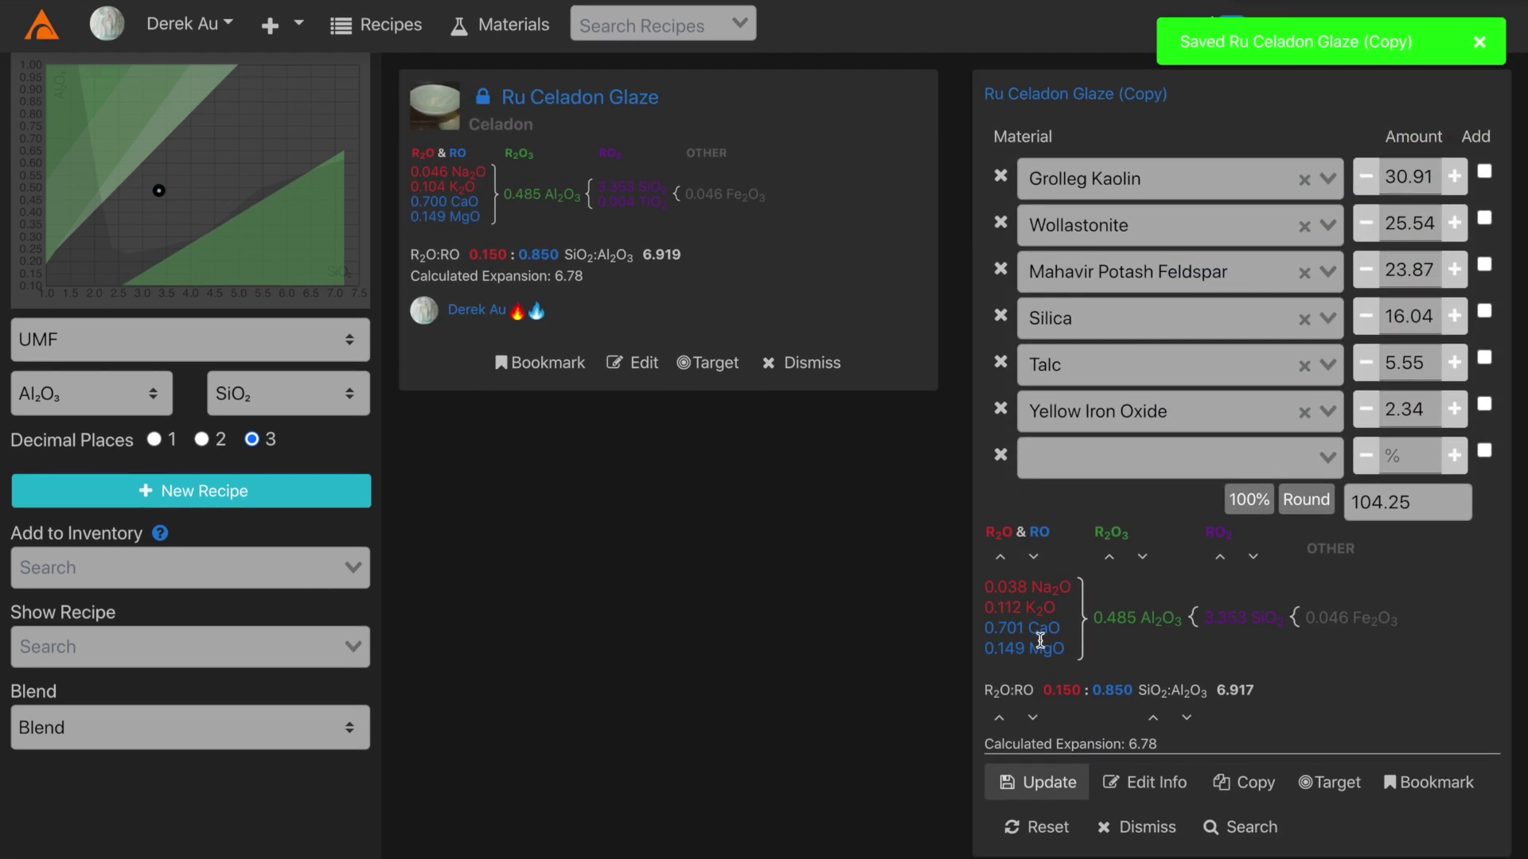
pyautogui.click(1067, 96)
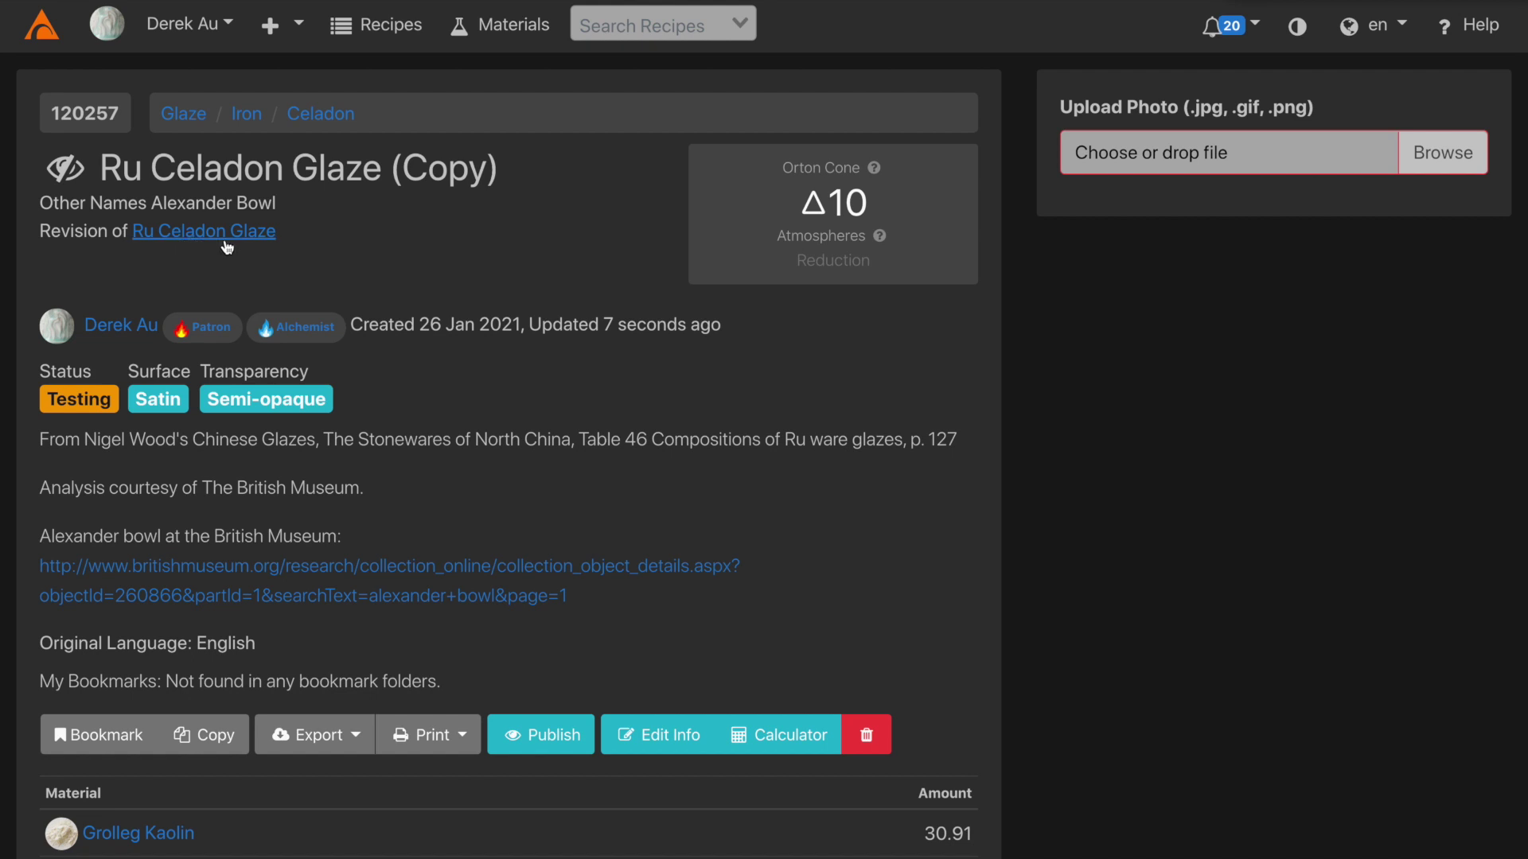
# Set the Batch total to 100 so Grolleg Kaolin reads 29.65 and Yellow Iron Oxide 2.24
pyautogui.scroll(-4, 513, 478)
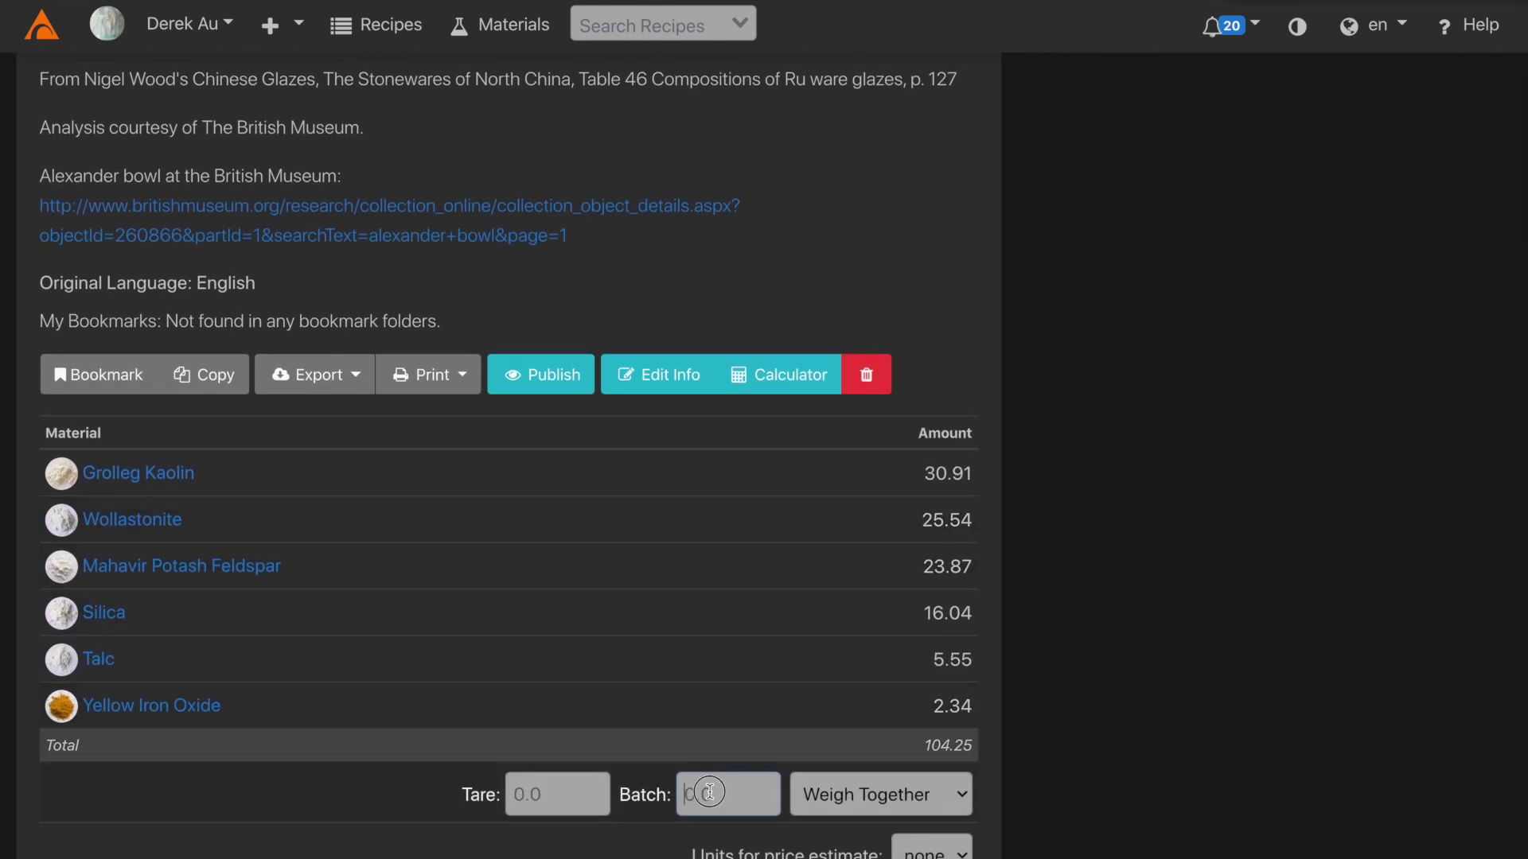
pyautogui.click(709, 794)
pyautogui.write('1000')
pyautogui.press('BackSpace')
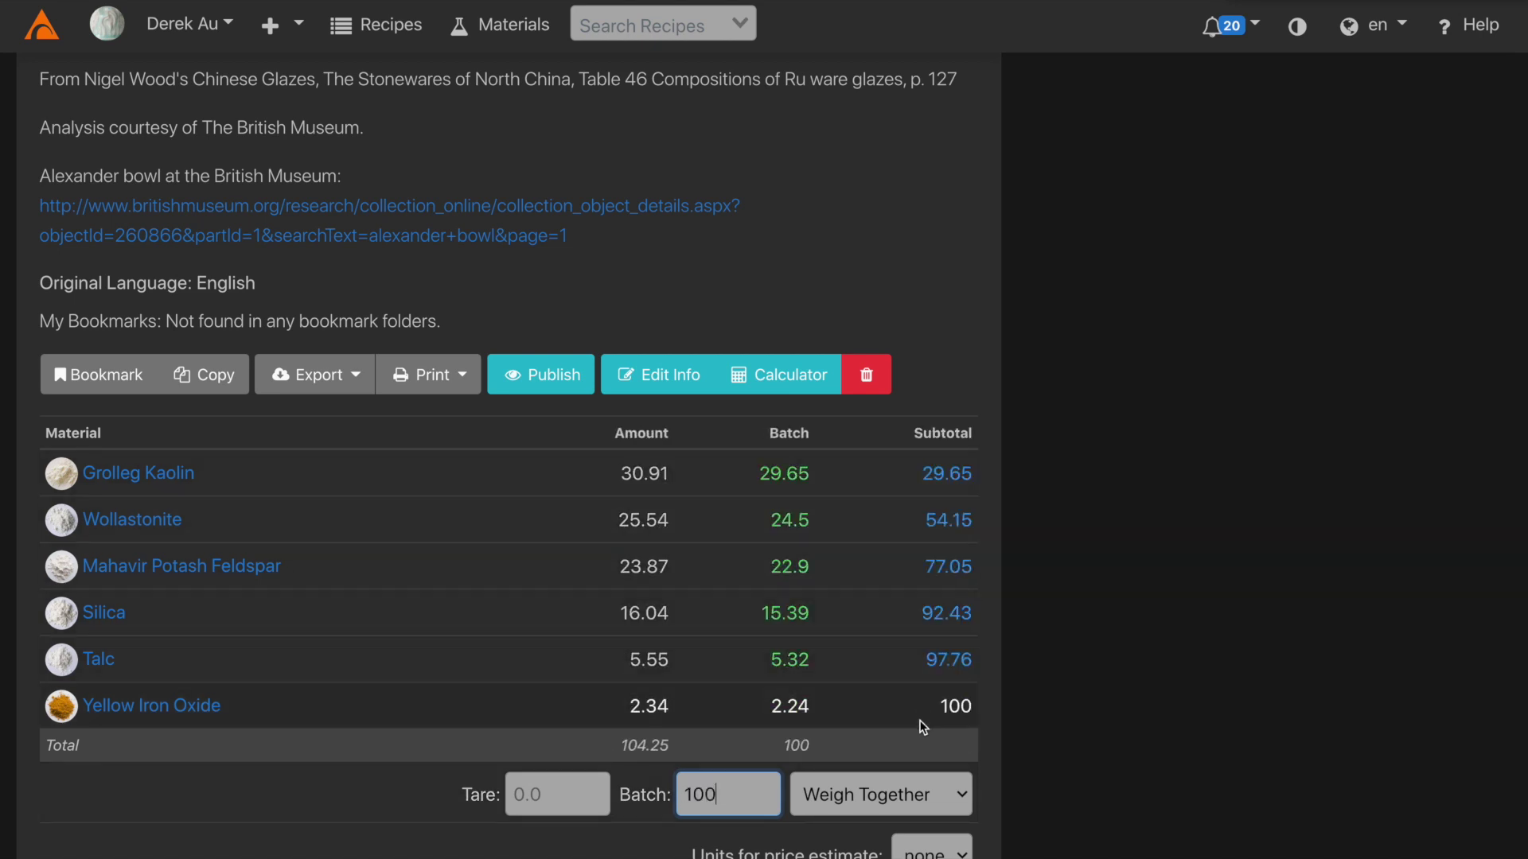
pyautogui.scroll(5, 1068, 714)
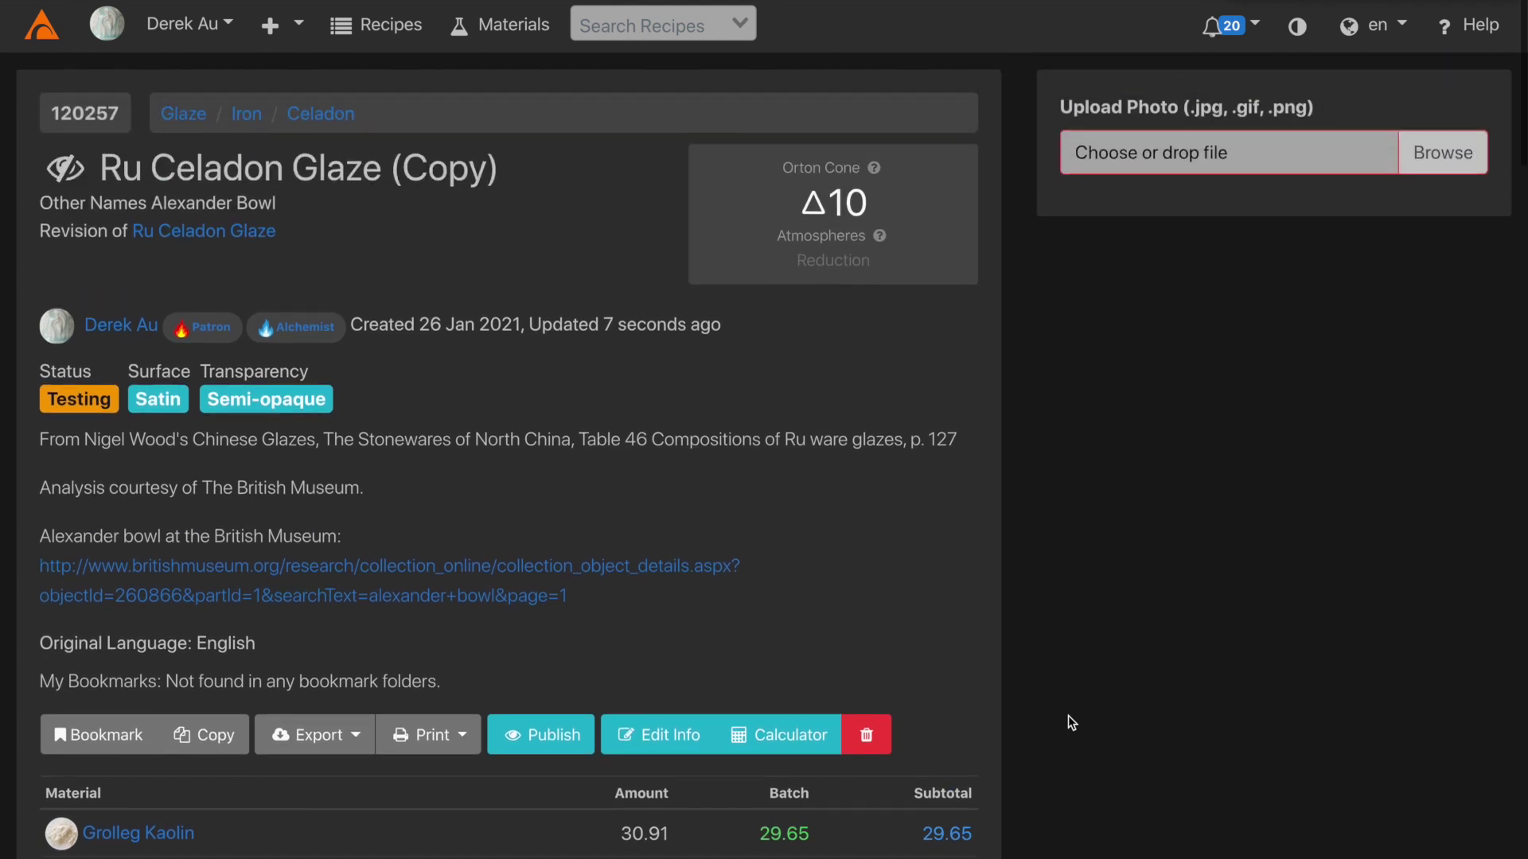